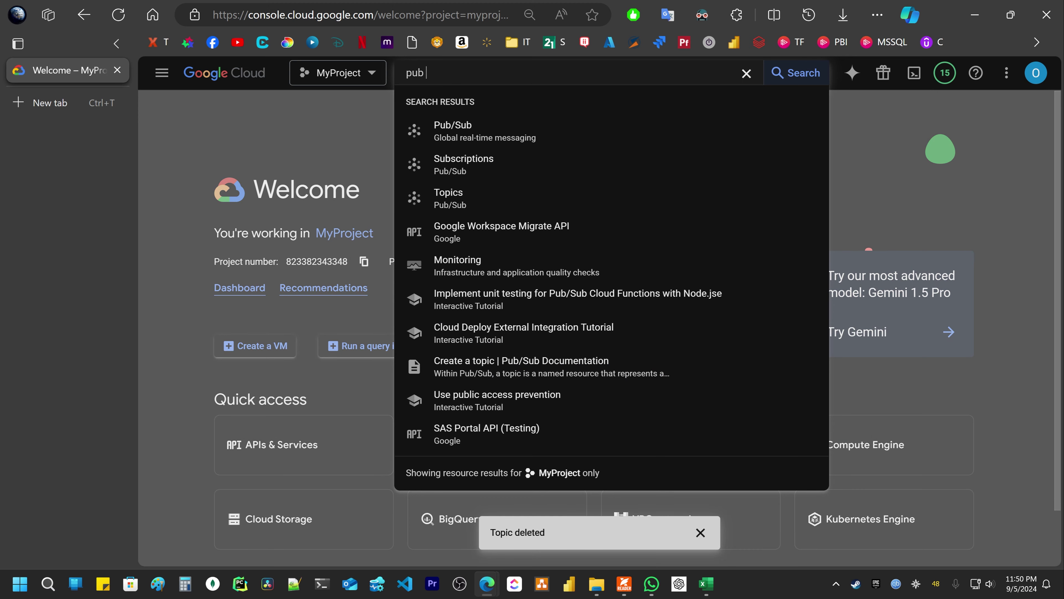
Open the Pub/Sub service and create a topic with the ID myfirsttopic, keeping the default subscription and Google-managed encryption key.
{"action": "left_click_drag", "start_coordinate": [417, 73], "coordinate": [405, 73]}
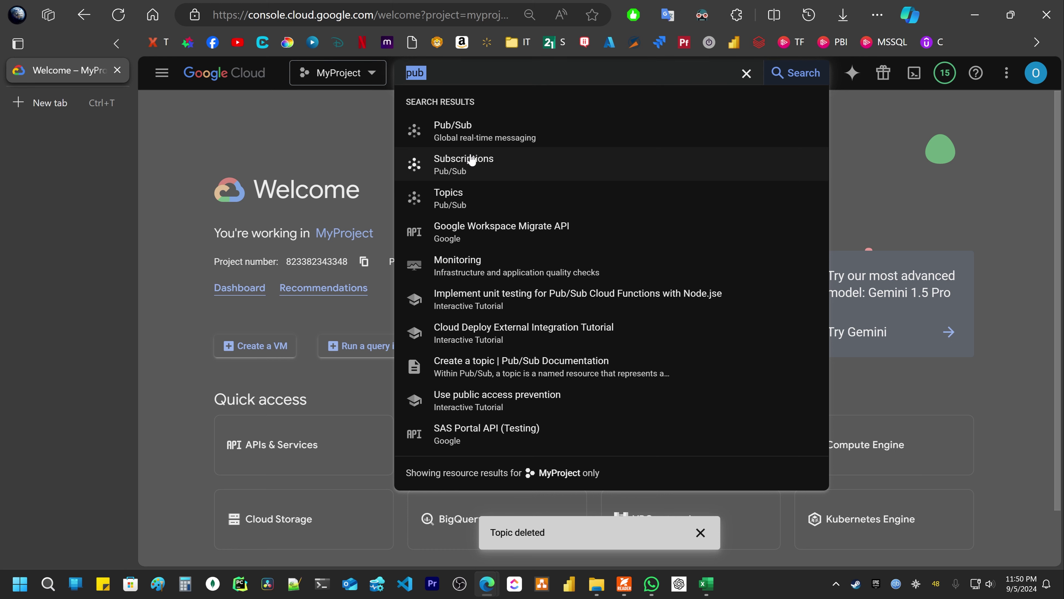
{"action": "left_click", "coordinate": [465, 127]}
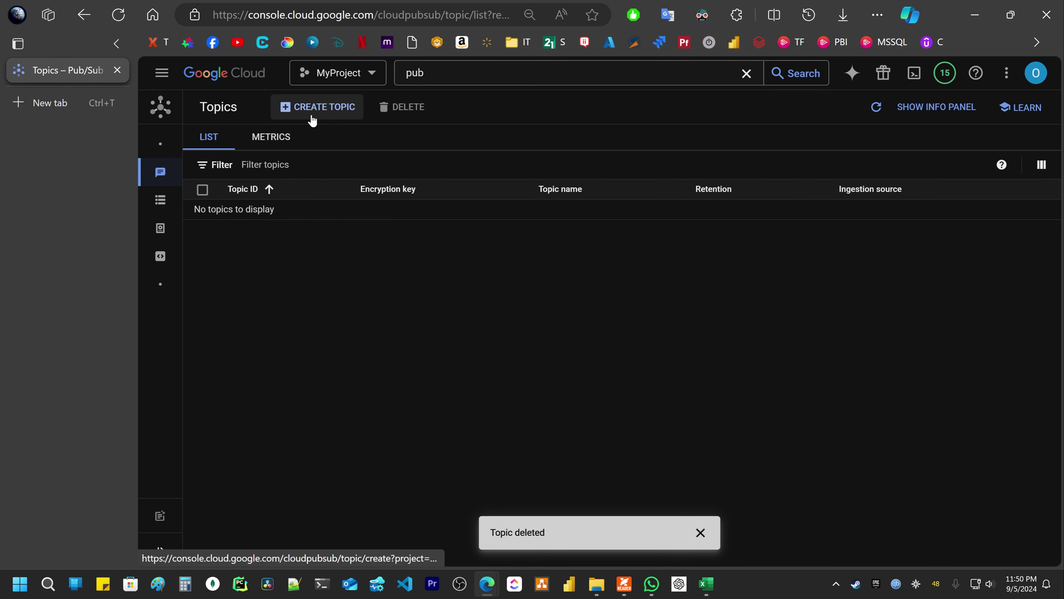
{"action": "left_click", "coordinate": [323, 107]}
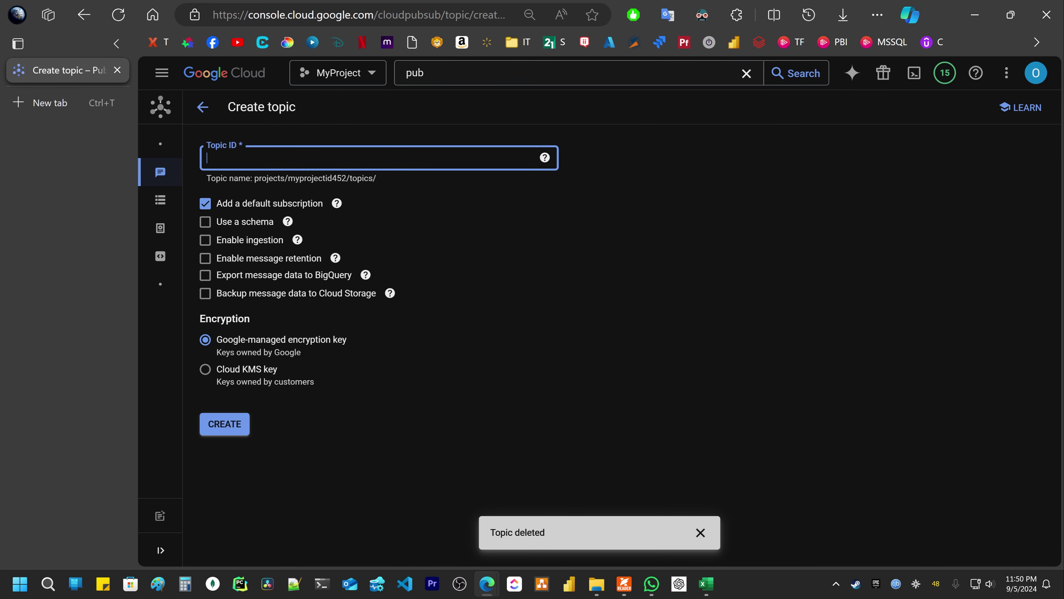
{"action": "type", "text": "myfirsttopic"}
{"action": "left_click", "coordinate": [233, 432]}
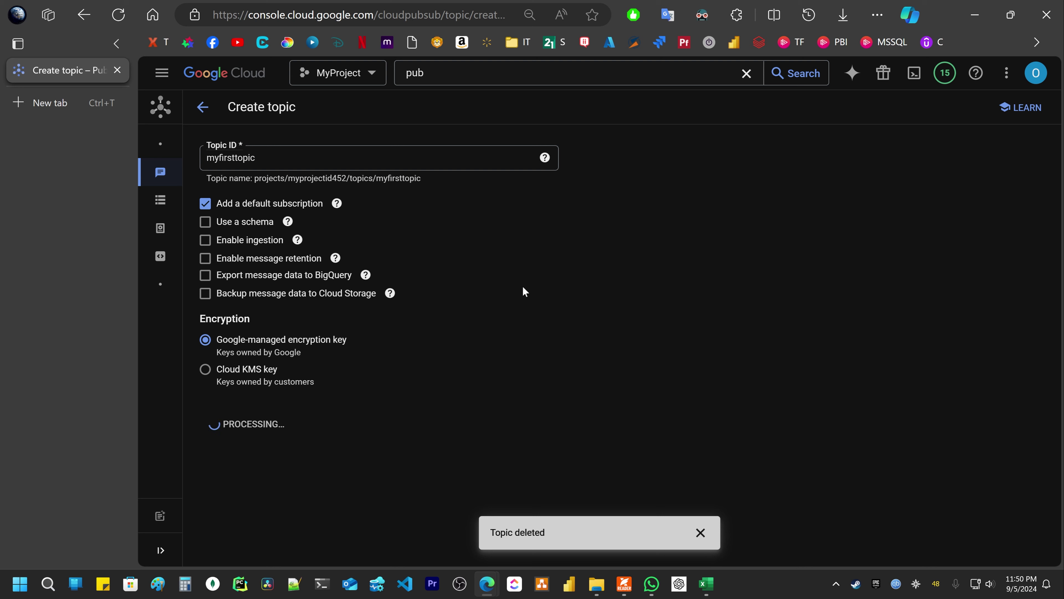
{"action": "left_click", "coordinate": [700, 532]}
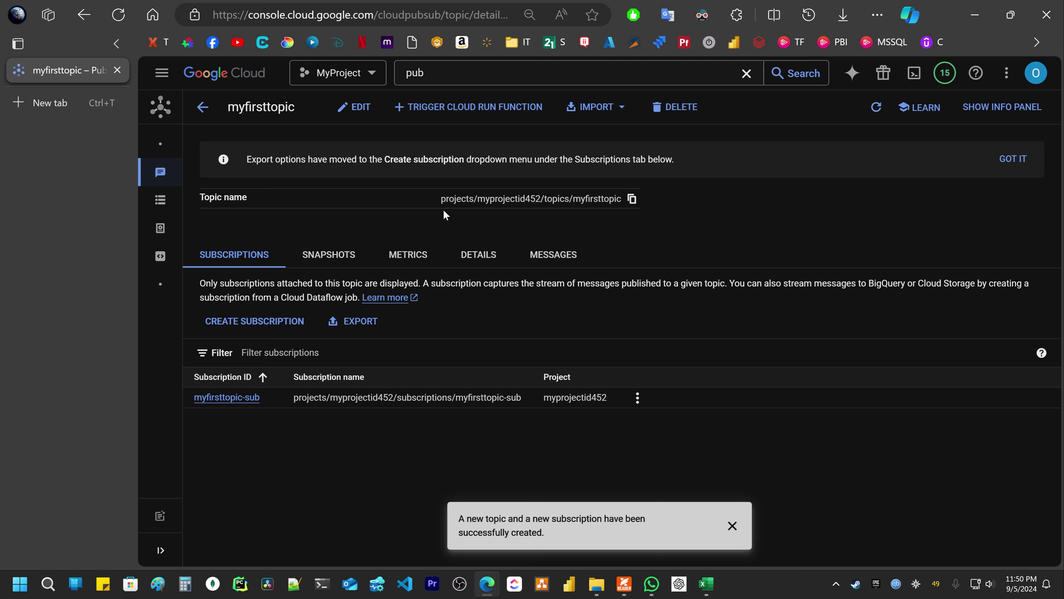
Check the default subscription attached to myfirsttopic and dismiss the creation notification.
{"action": "mouse_move", "coordinate": [178, 197]}
{"action": "mouse_move", "coordinate": [187, 402]}
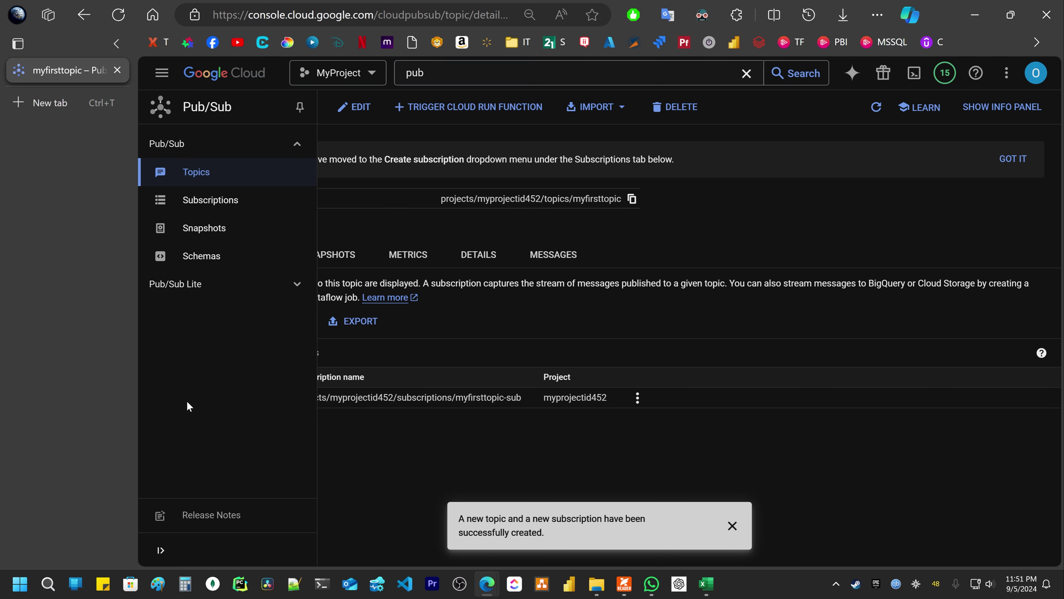
{"action": "left_click_drag", "start_coordinate": [268, 400], "coordinate": [193, 397]}
{"action": "left_click", "coordinate": [206, 428]}
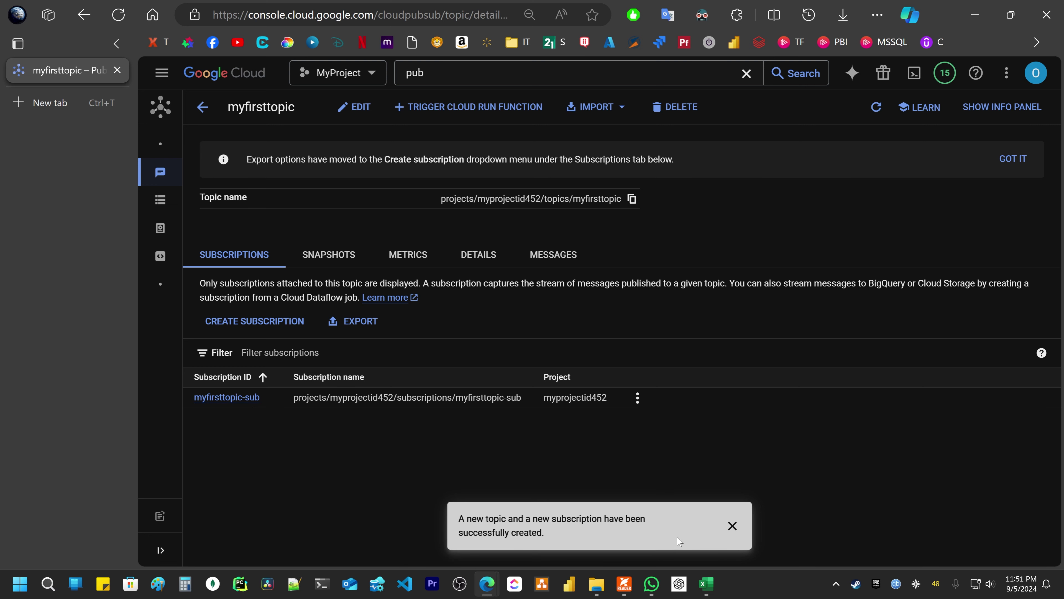
{"action": "left_click_drag", "start_coordinate": [531, 518], "coordinate": [544, 531]}
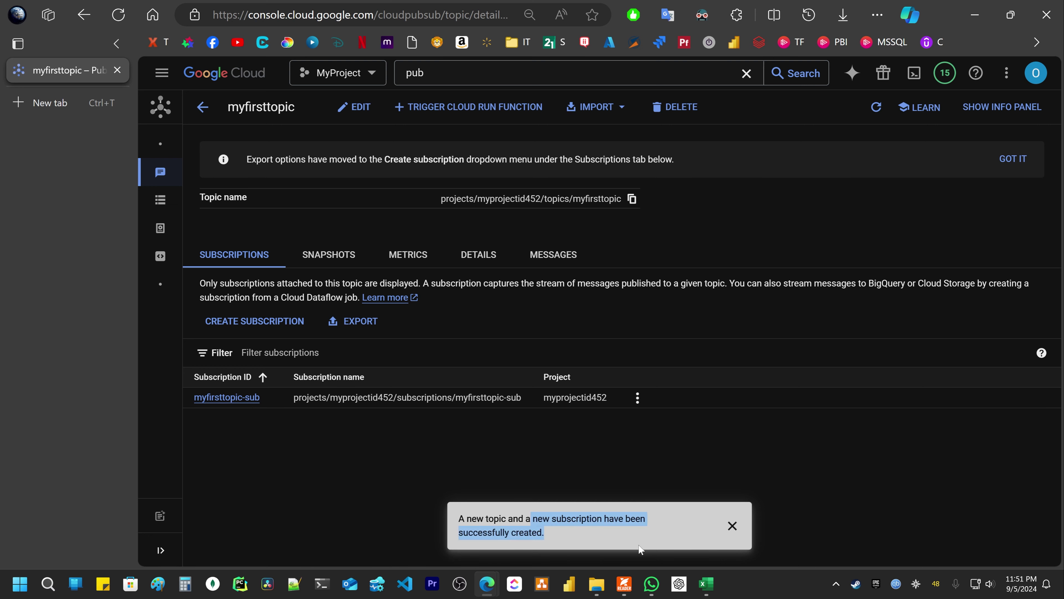
{"action": "left_click", "coordinate": [733, 525]}
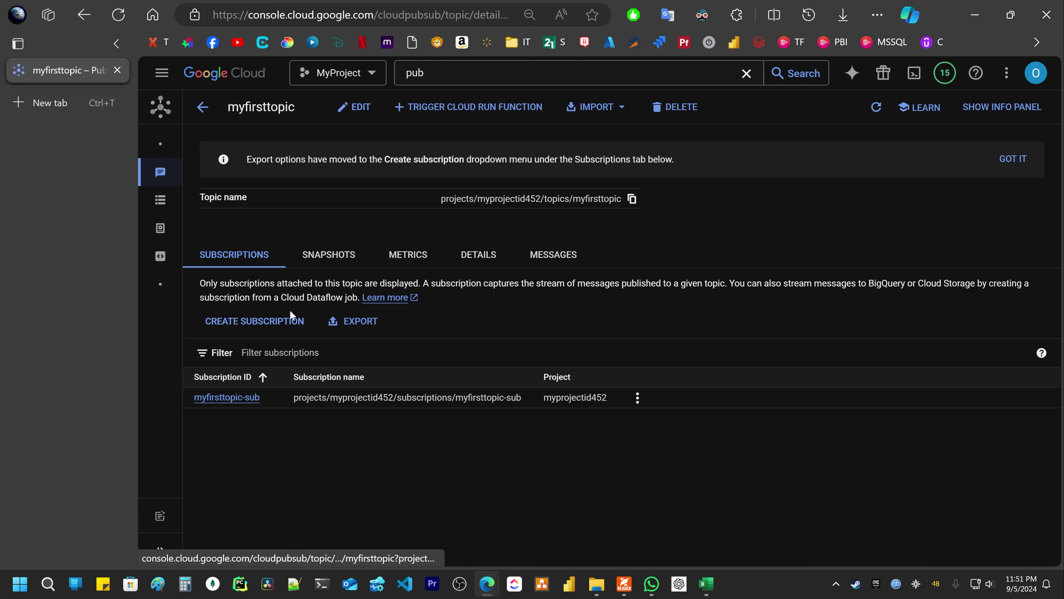
Begin a new subscription for myfirsttopic and set its subscription ID to mysecondsub.
{"action": "left_click", "coordinate": [270, 327]}
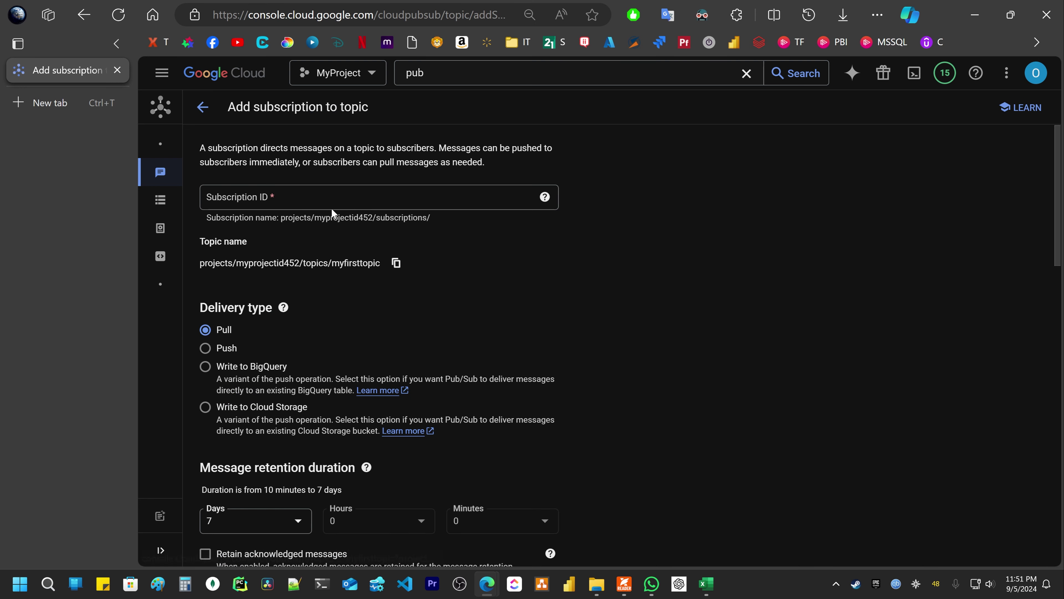
{"action": "type", "text": "m"}
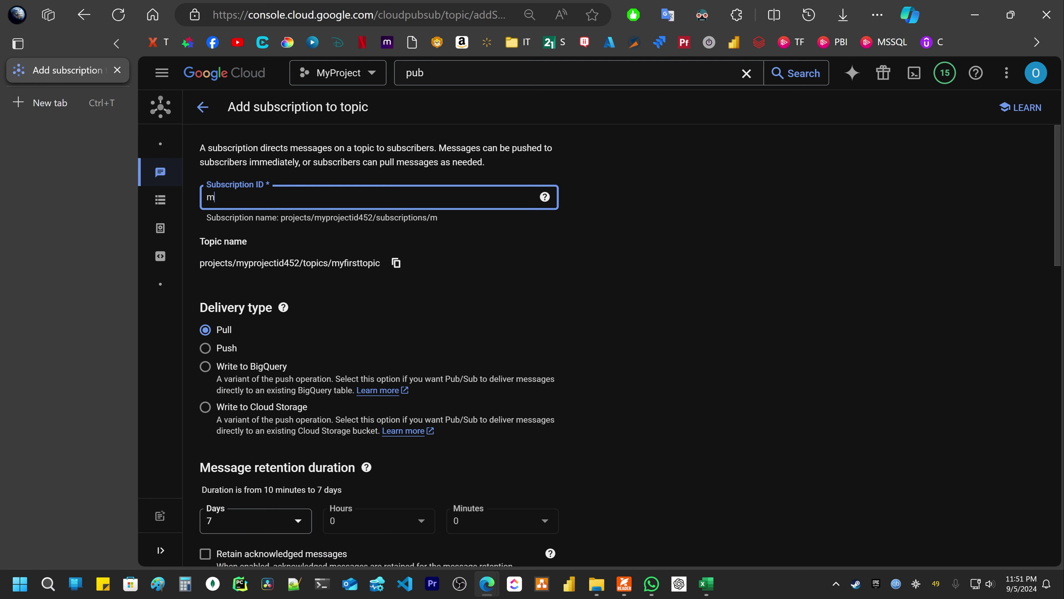
{"action": "type", "text": "ysecondsub"}
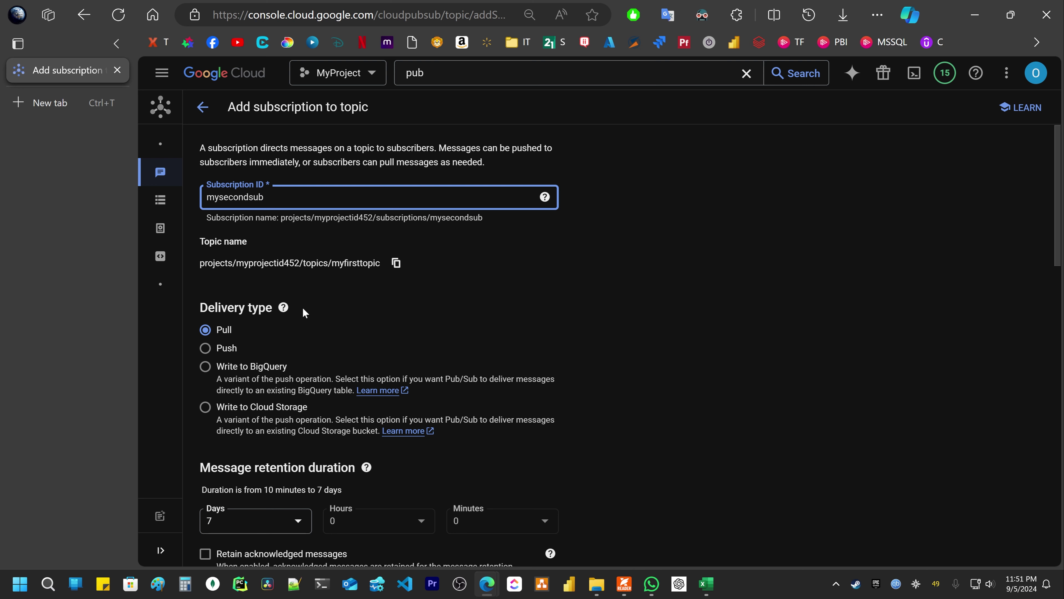
Read the help on delivery types and look over the subscription's other settings.
{"action": "mouse_move", "coordinate": [285, 307]}
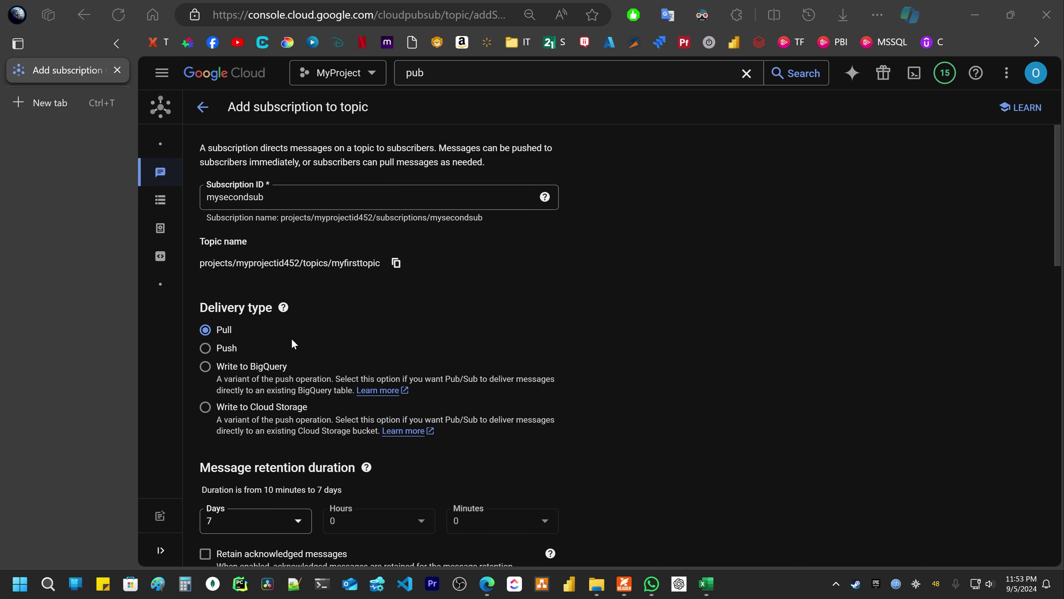
{"action": "left_click", "coordinate": [283, 308]}
{"action": "left_click", "coordinate": [399, 338]}
{"action": "scroll", "coordinate": [399, 326], "scroll_direction": "down", "scroll_amount": 5}
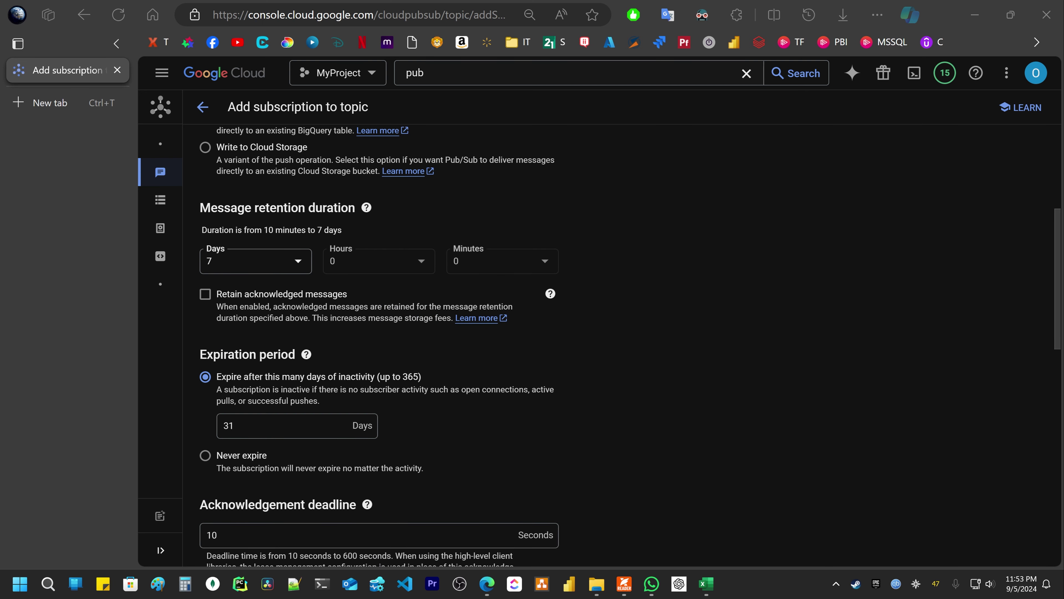
{"action": "scroll", "coordinate": [483, 230], "scroll_direction": "up", "scroll_amount": 5}
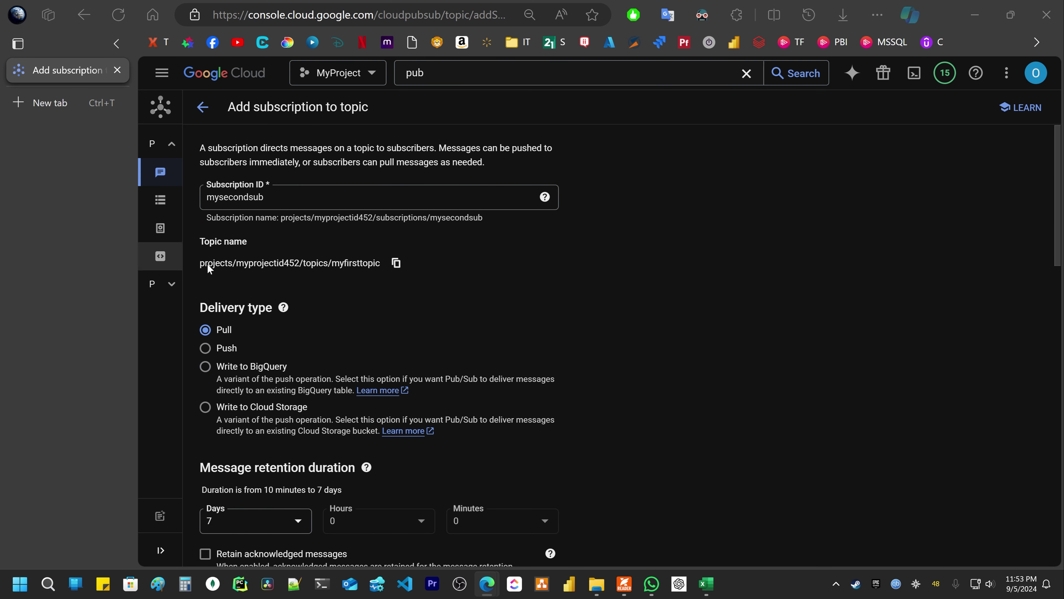
Preview the Push delivery type and its endpoint URL field, and restore the Pull delivery type.
{"action": "left_click", "coordinate": [205, 348]}
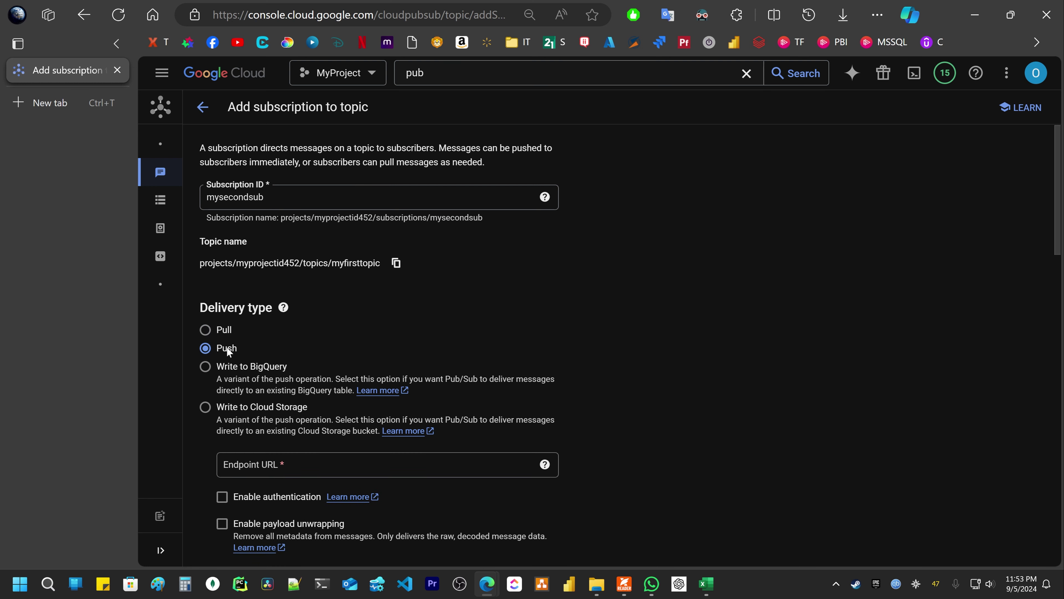
{"action": "left_click", "coordinate": [236, 469]}
{"action": "scroll", "coordinate": [405, 327], "scroll_direction": "down", "scroll_amount": 3}
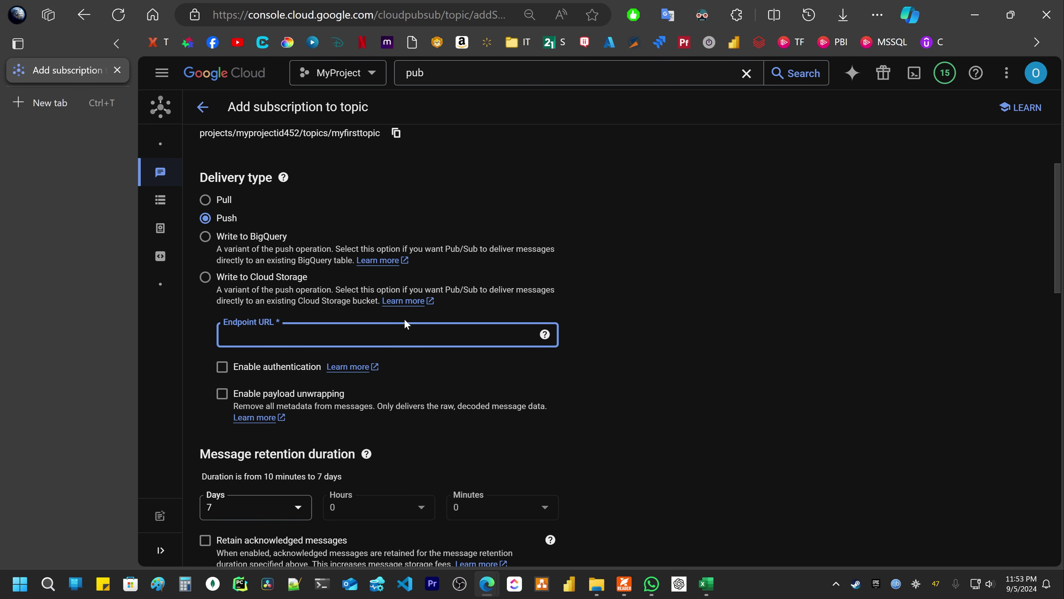
{"action": "left_click", "coordinate": [545, 334]}
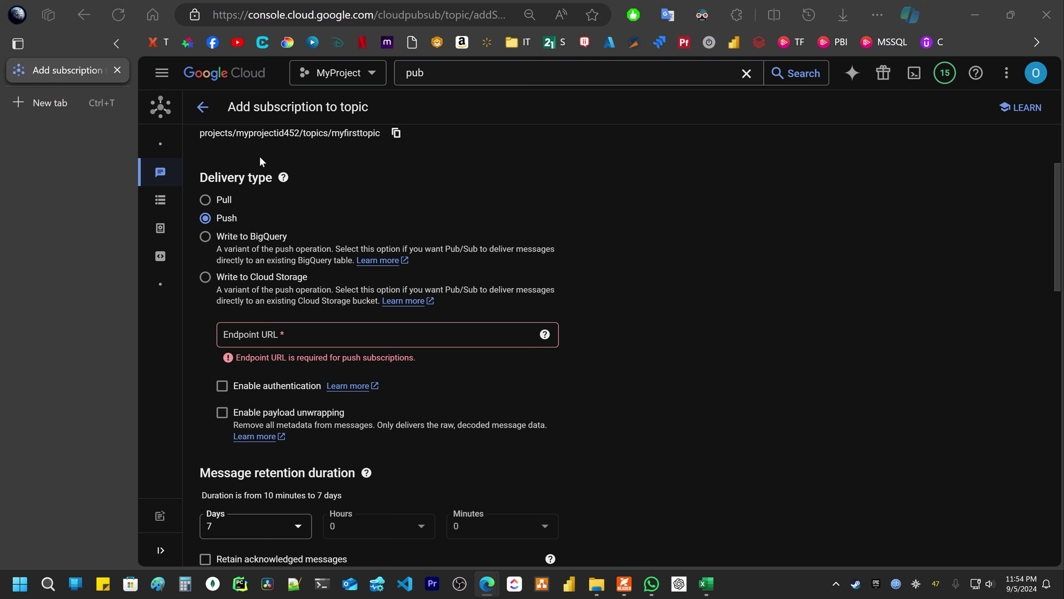
{"action": "left_click", "coordinate": [205, 200]}
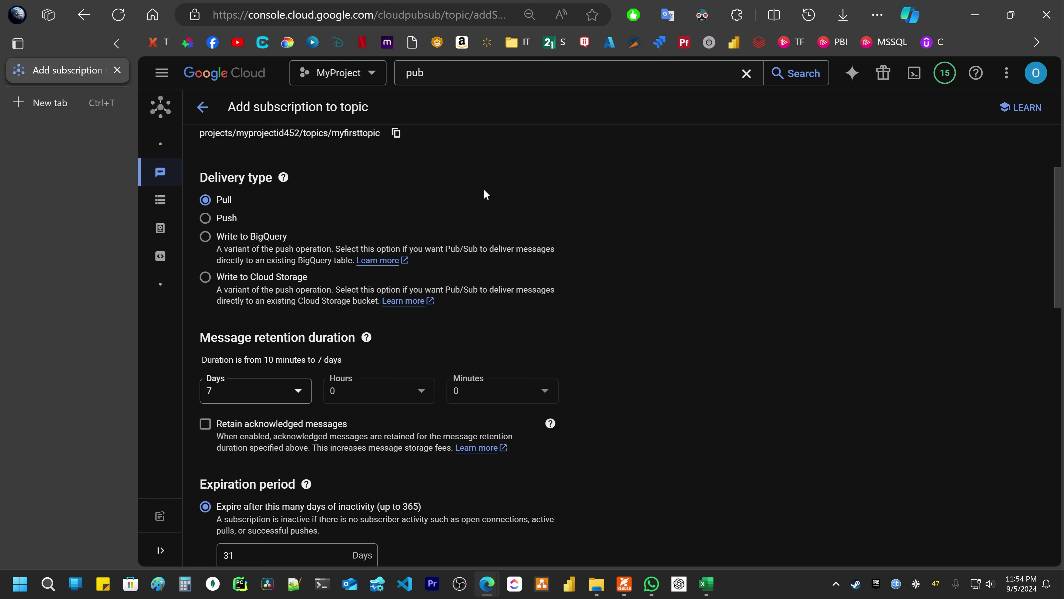
Examine the help for the subscription's message retention duration, expiration period and acknowledgement deadline.
{"action": "scroll", "coordinate": [551, 229], "scroll_direction": "down", "scroll_amount": 3}
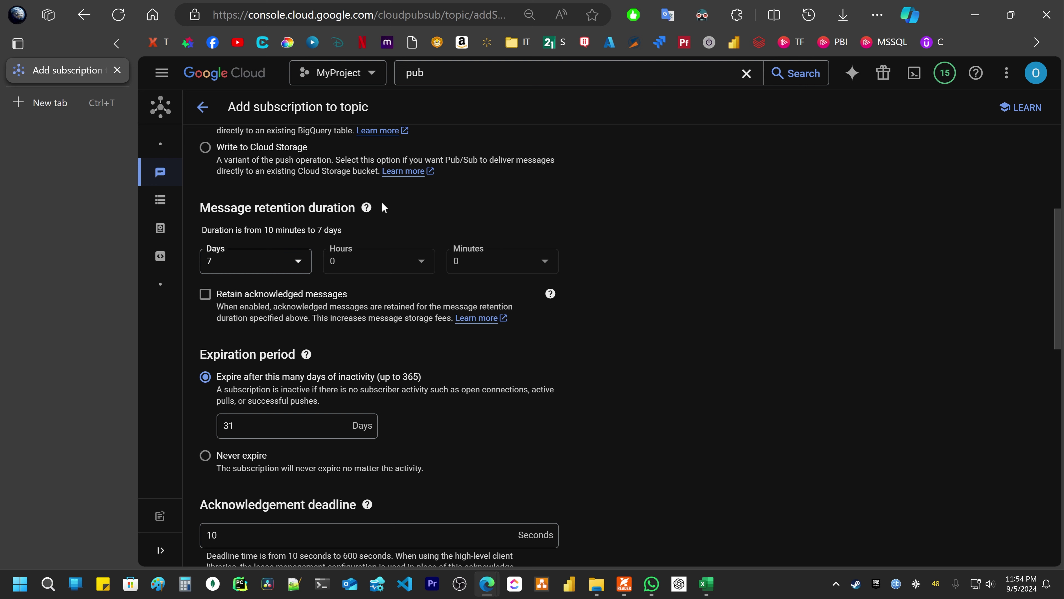
{"action": "left_click", "coordinate": [365, 210]}
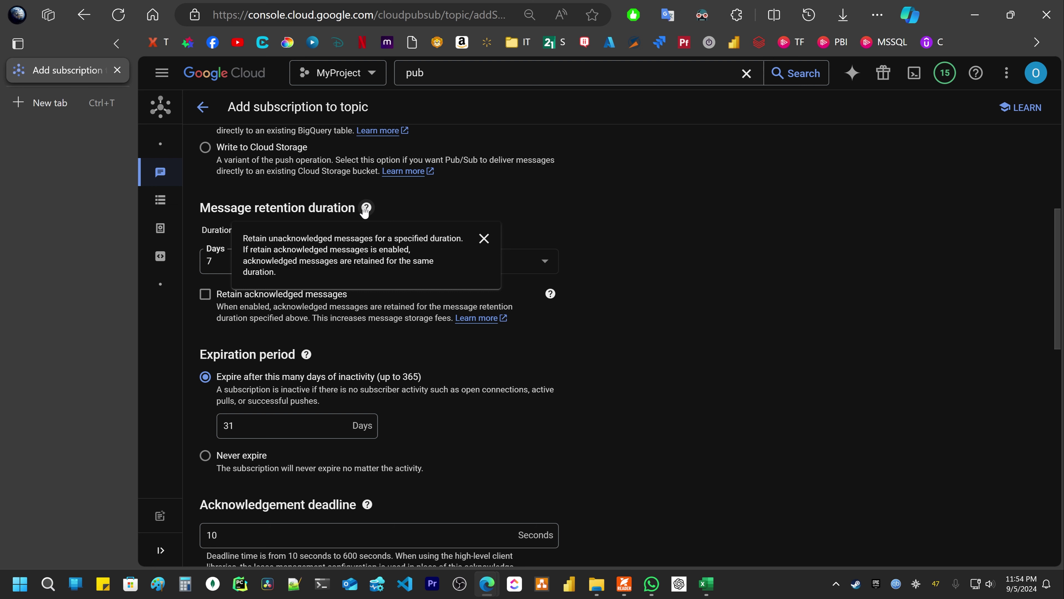
{"action": "scroll", "coordinate": [412, 229], "scroll_direction": "down", "scroll_amount": 3}
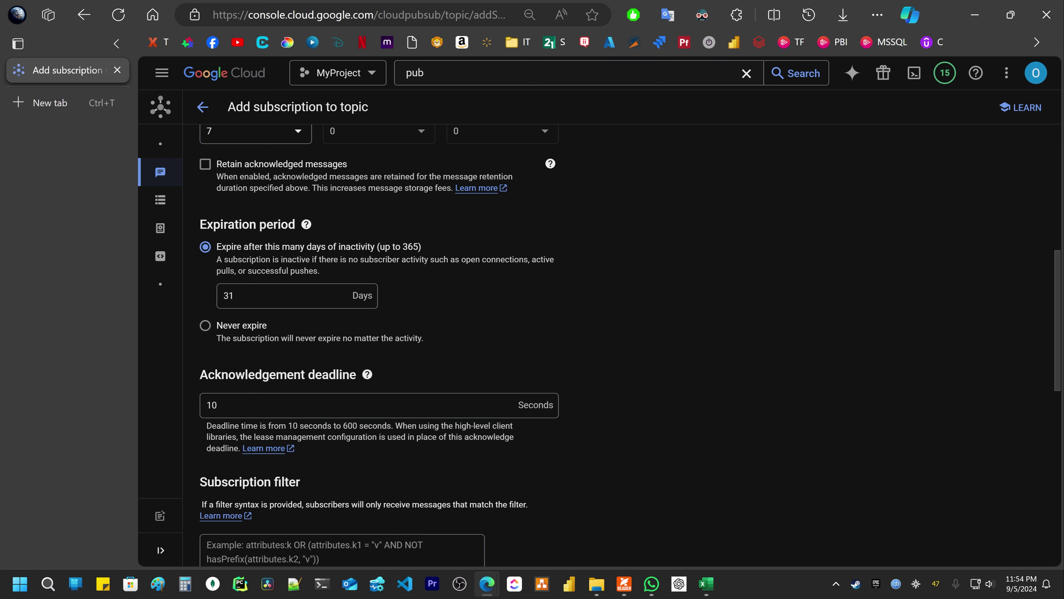
{"action": "left_click", "coordinate": [306, 224]}
{"action": "left_click", "coordinate": [865, 307]}
{"action": "scroll", "coordinate": [970, 269], "scroll_direction": "down", "scroll_amount": 3}
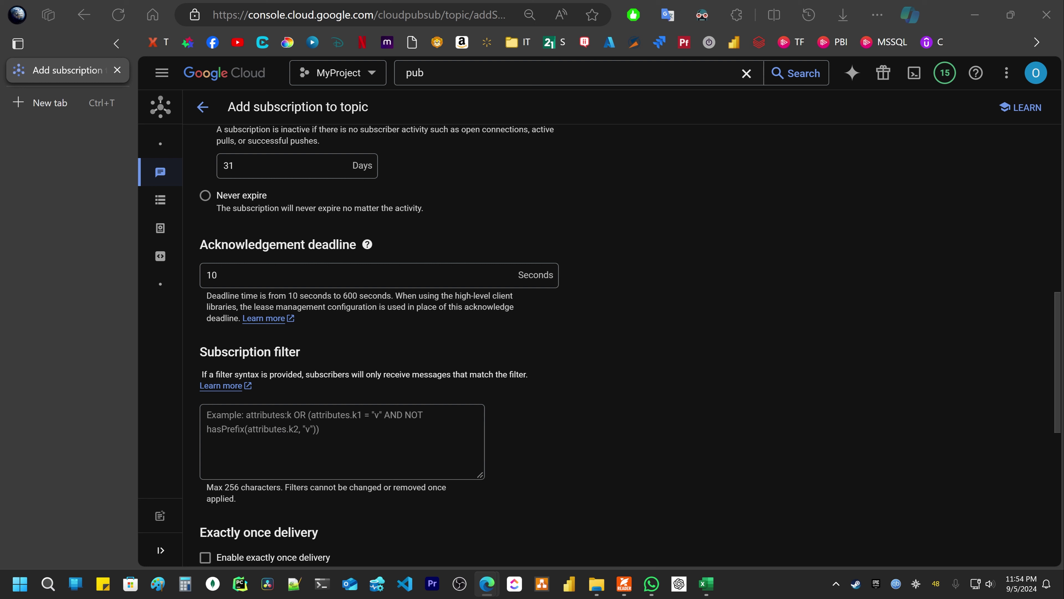
{"action": "left_click", "coordinate": [367, 244]}
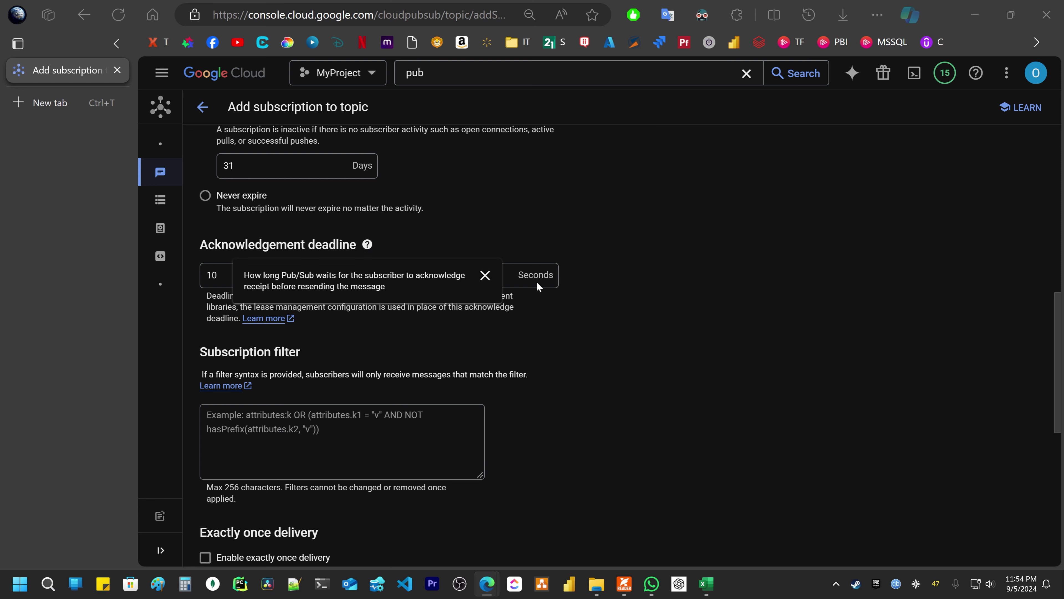
{"action": "left_click", "coordinate": [539, 286]}
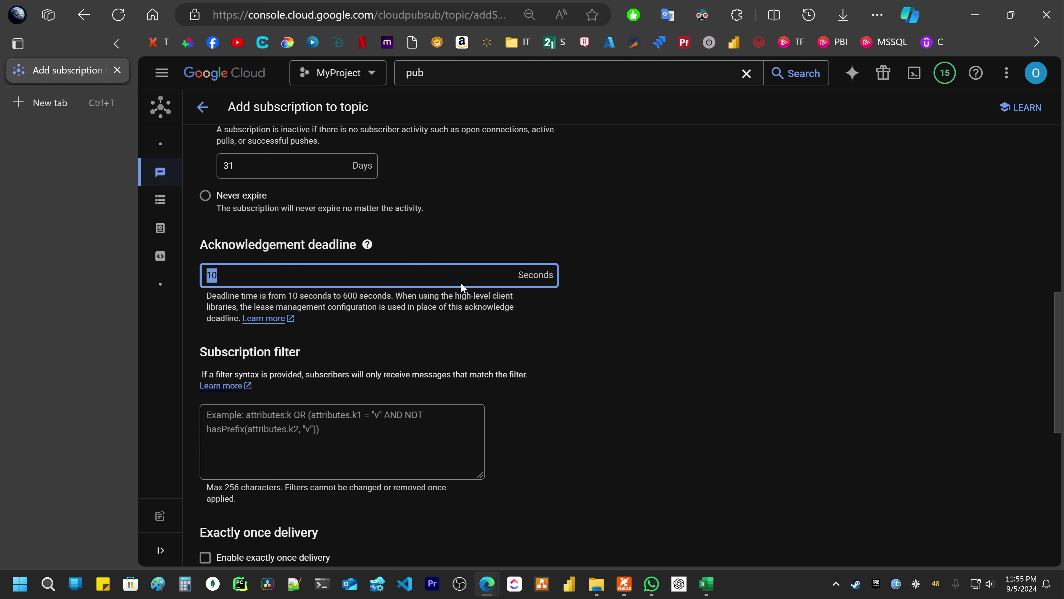
Create the mysecondsub subscription, keeping the default filter, delivery, ordering, dead lettering and retry settings.
{"action": "scroll", "coordinate": [498, 268], "scroll_direction": "down", "scroll_amount": 3}
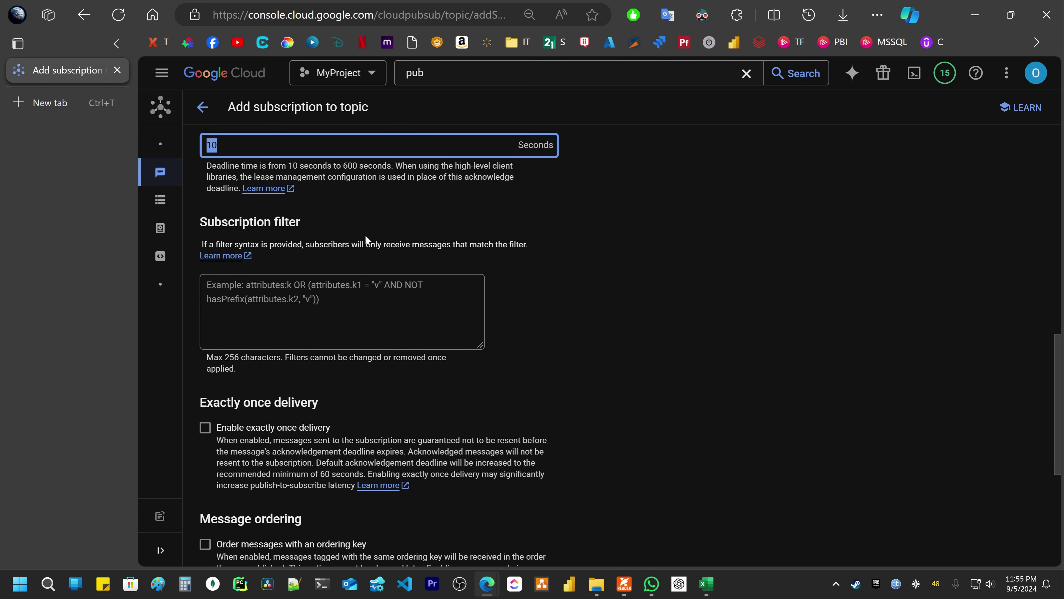
{"action": "scroll", "coordinate": [335, 293], "scroll_direction": "down", "scroll_amount": 3}
{"action": "scroll", "coordinate": [300, 335], "scroll_direction": "down", "scroll_amount": 3}
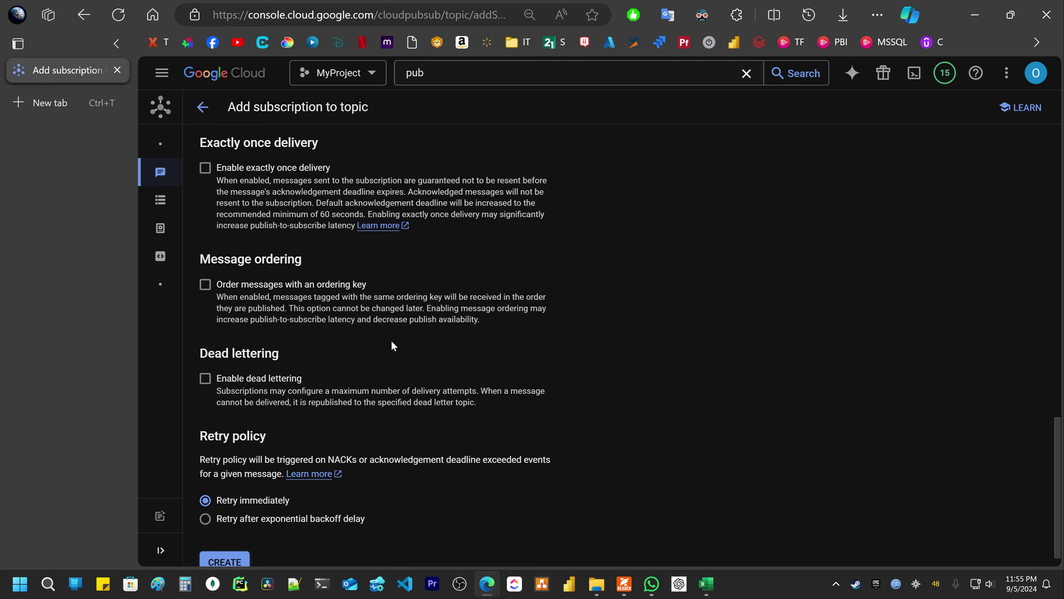
{"action": "scroll", "coordinate": [344, 377], "scroll_direction": "down", "scroll_amount": 1}
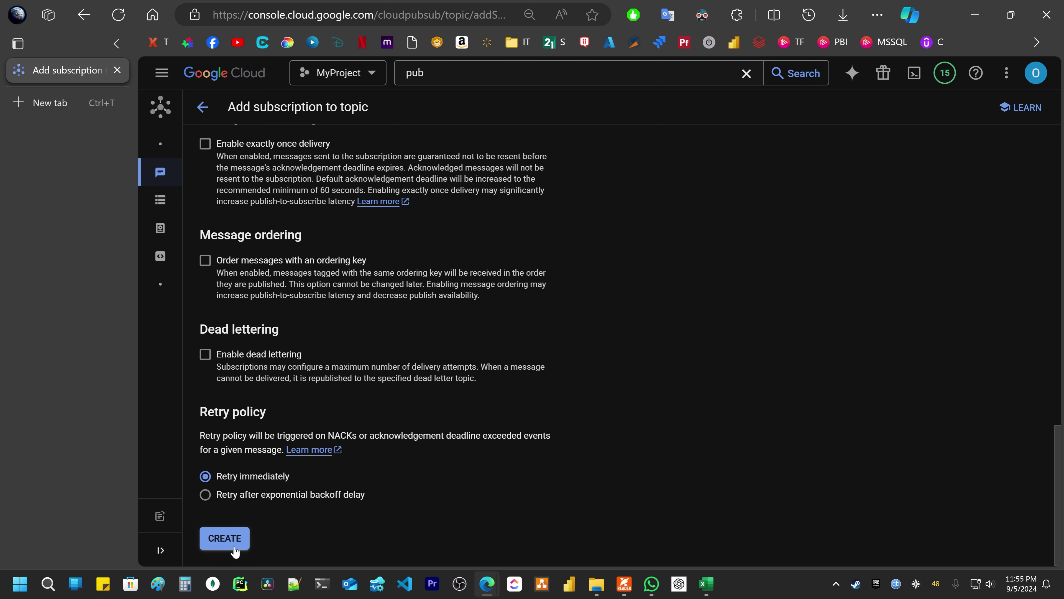
{"action": "left_click", "coordinate": [224, 540]}
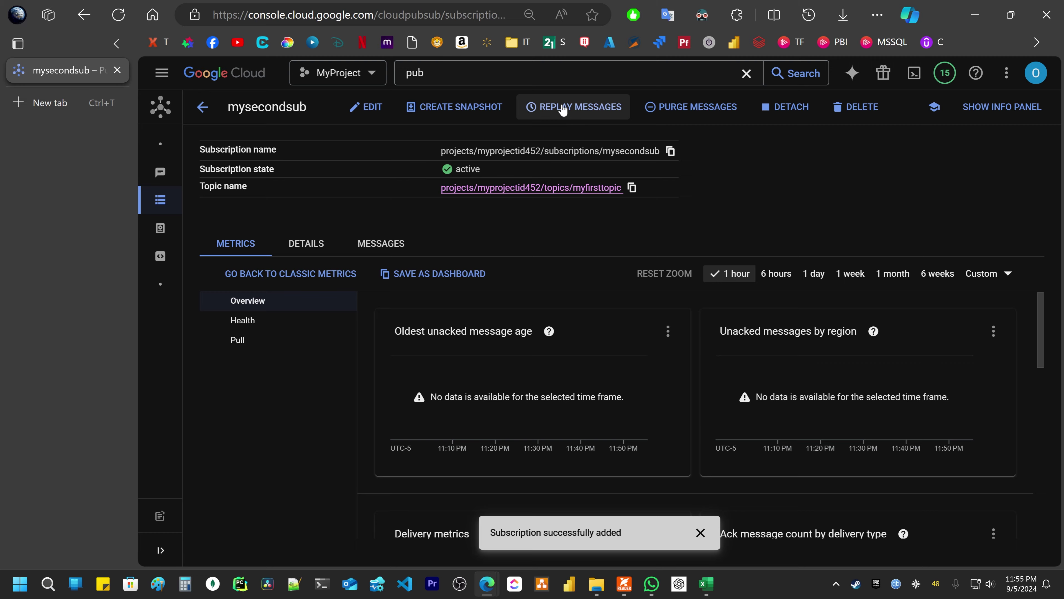
Check the message replay options of mysecondsub, cancel them and return to the list of subscriptions.
{"action": "left_click", "coordinate": [587, 109]}
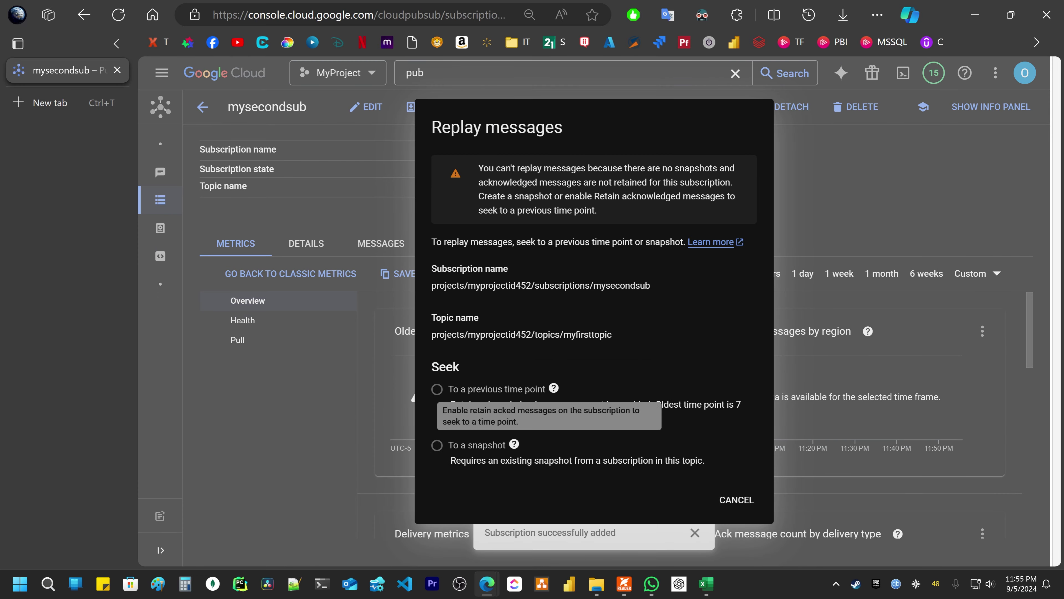
{"action": "left_click", "coordinate": [737, 501]}
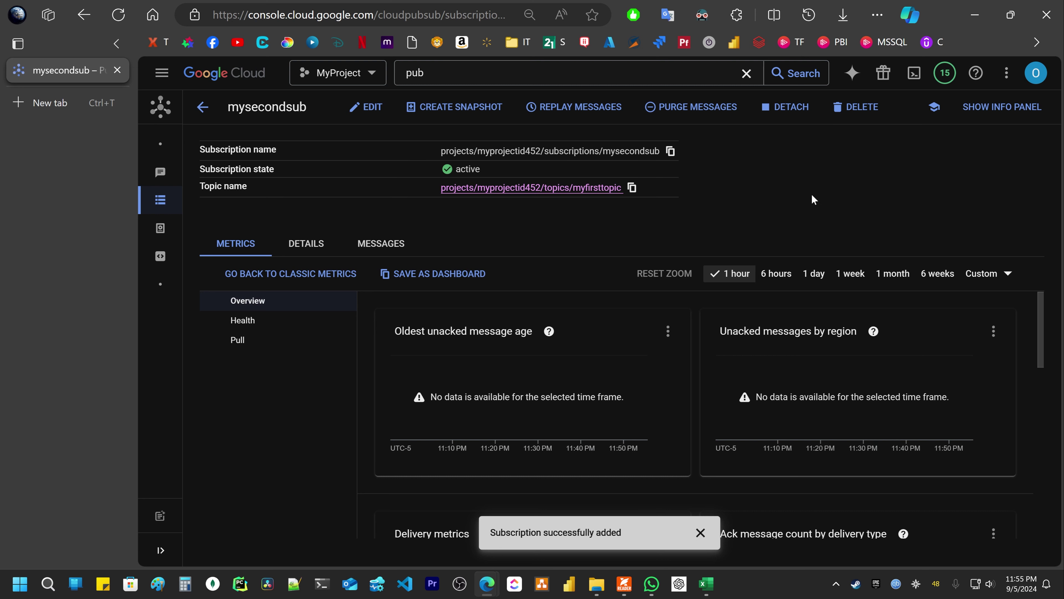
{"action": "left_click", "coordinate": [202, 107]}
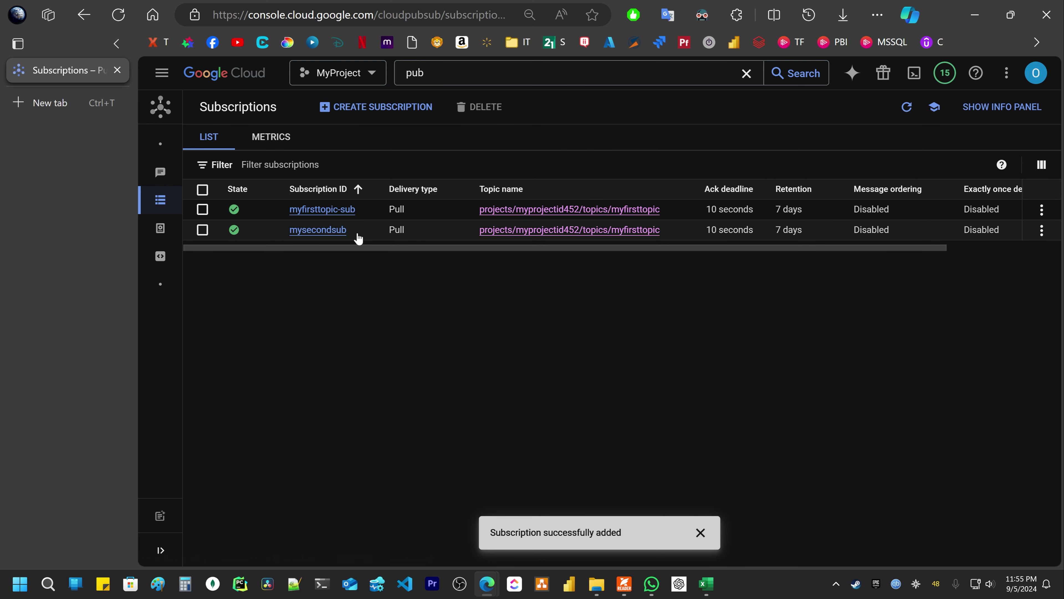
View the list of Pub/Sub topics and return to the subscriptions list.
{"action": "mouse_move", "coordinate": [157, 144]}
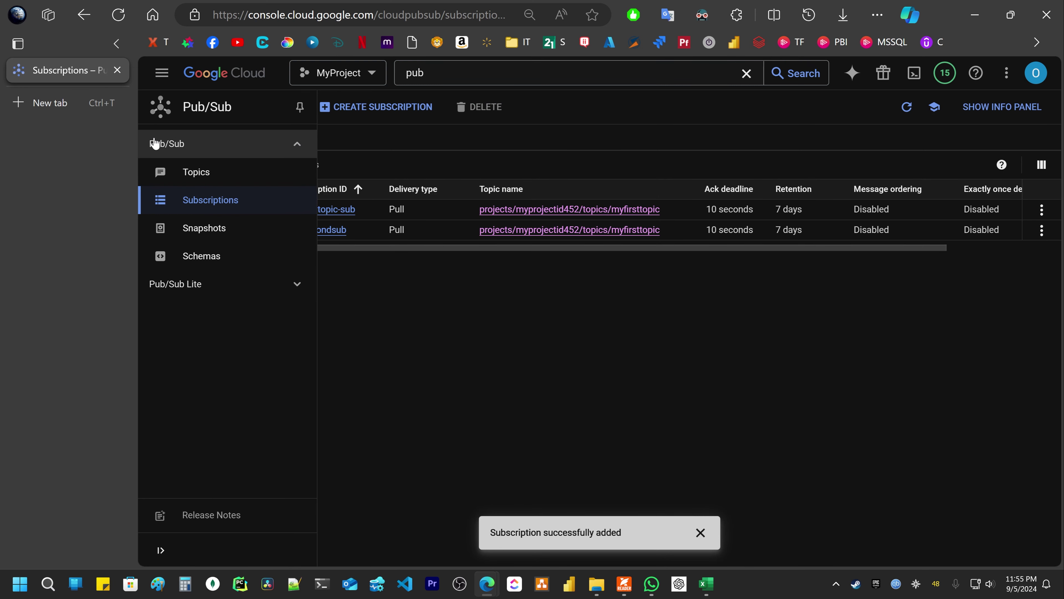
{"action": "left_click", "coordinate": [219, 176]}
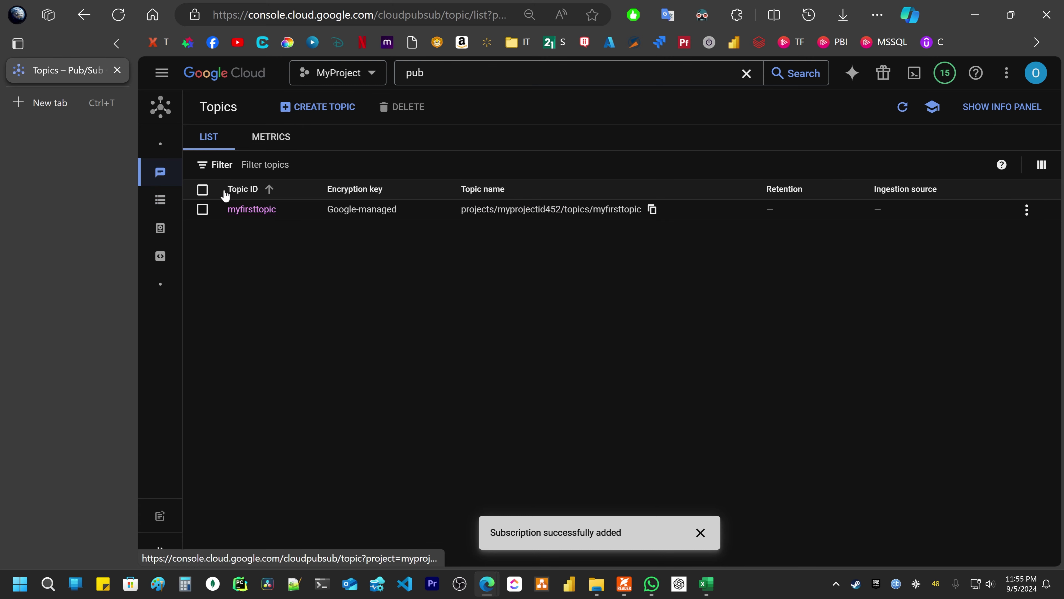
{"action": "left_click", "coordinate": [172, 208]}
{"action": "mouse_move", "coordinate": [171, 147]}
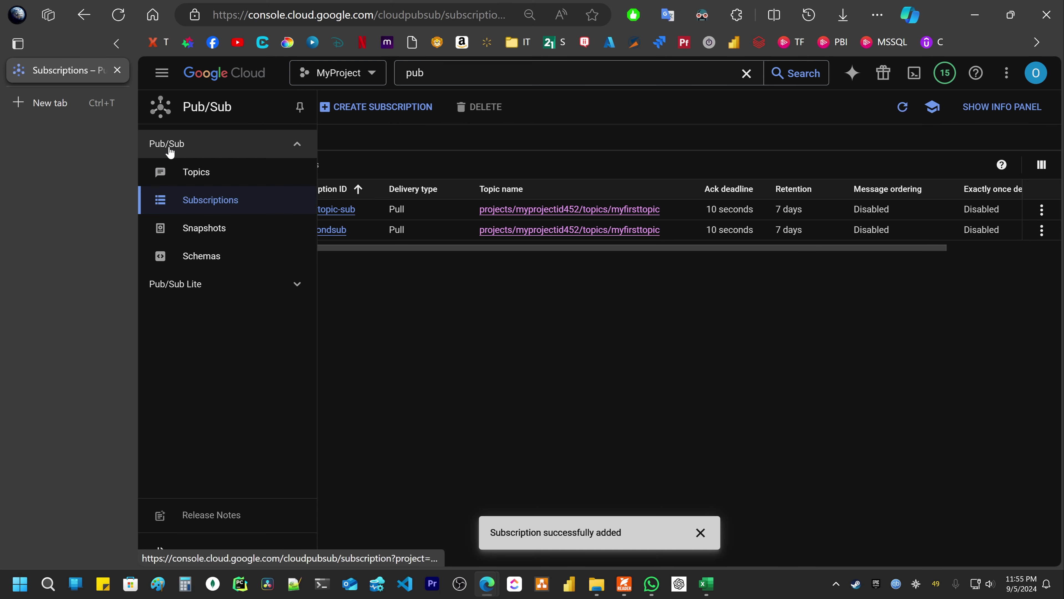
View the project's Pub/Sub snapshots list with its filter help and the schemas list.
{"action": "left_click", "coordinate": [306, 283]}
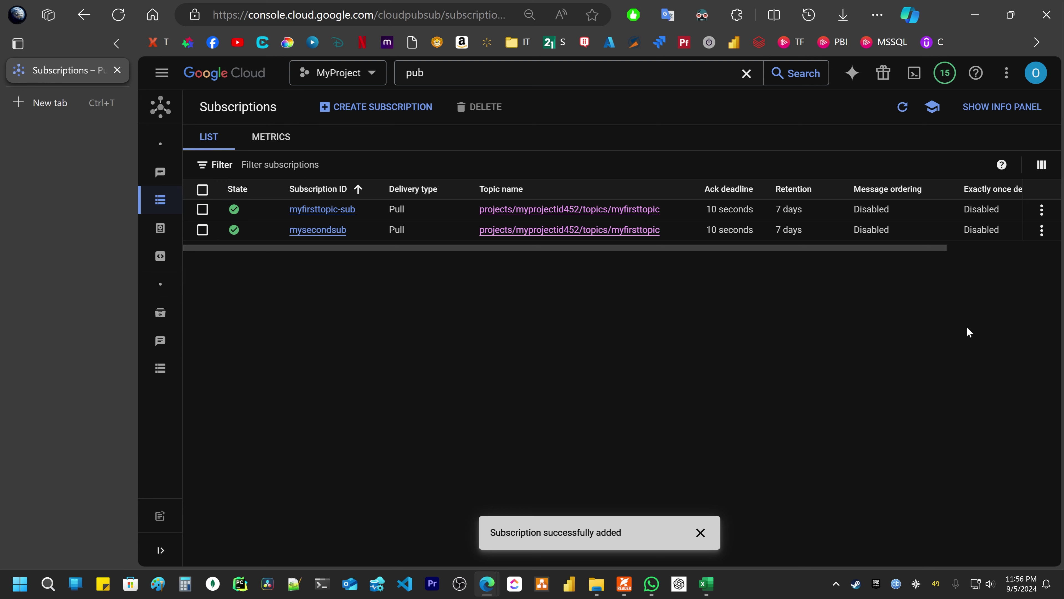
{"action": "left_click", "coordinate": [197, 227]}
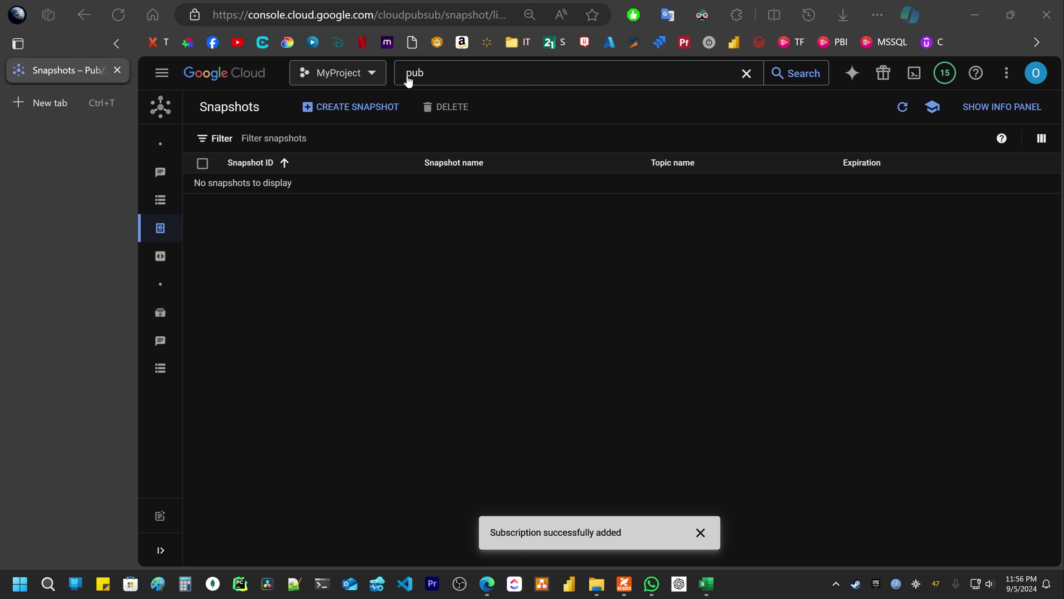
{"action": "left_click", "coordinate": [1001, 139]}
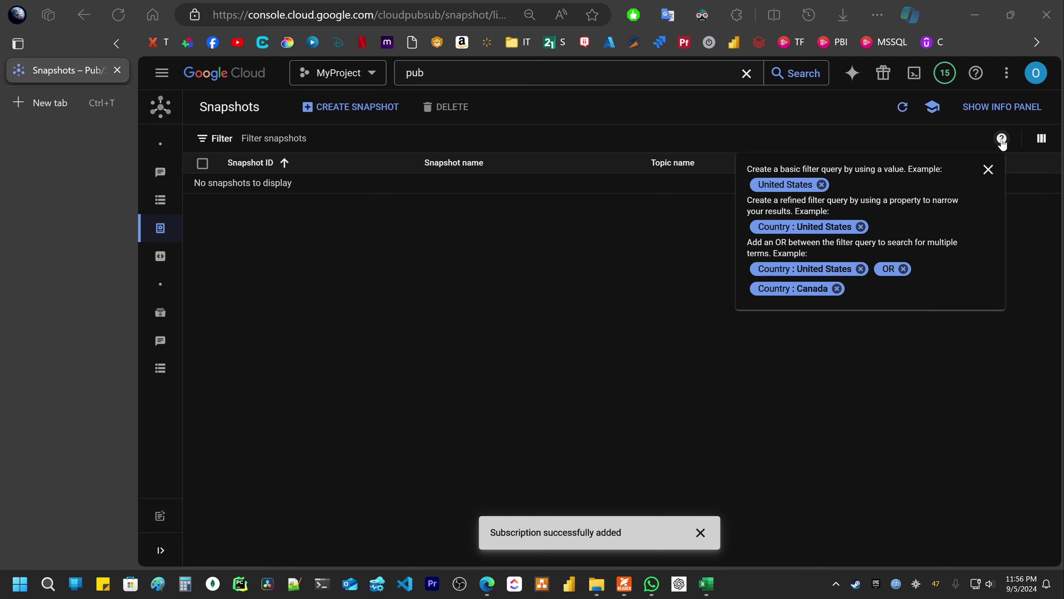
{"action": "left_click", "coordinate": [1001, 140]}
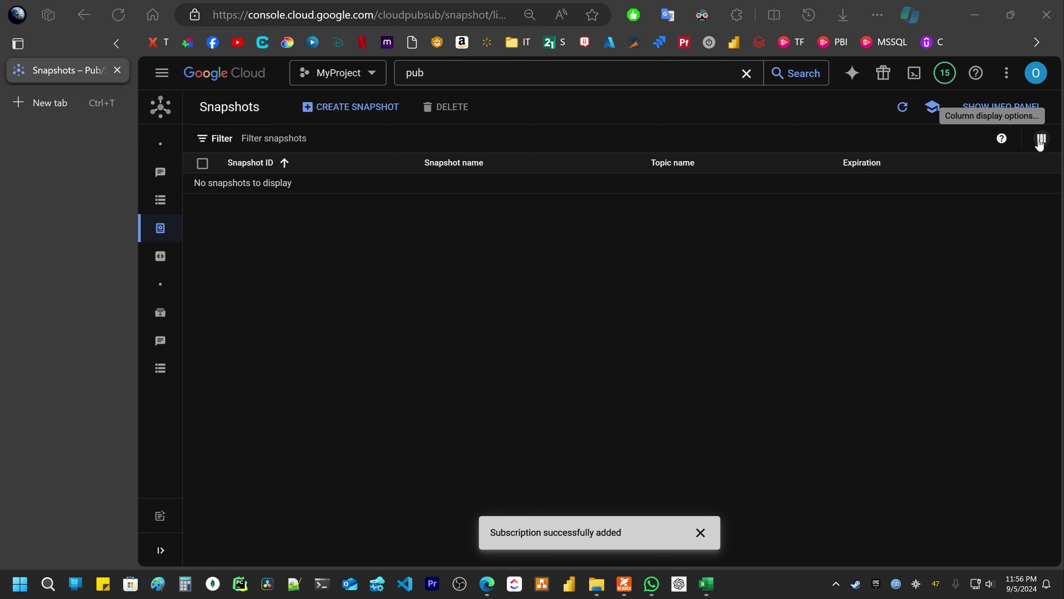
{"action": "left_click", "coordinate": [170, 260]}
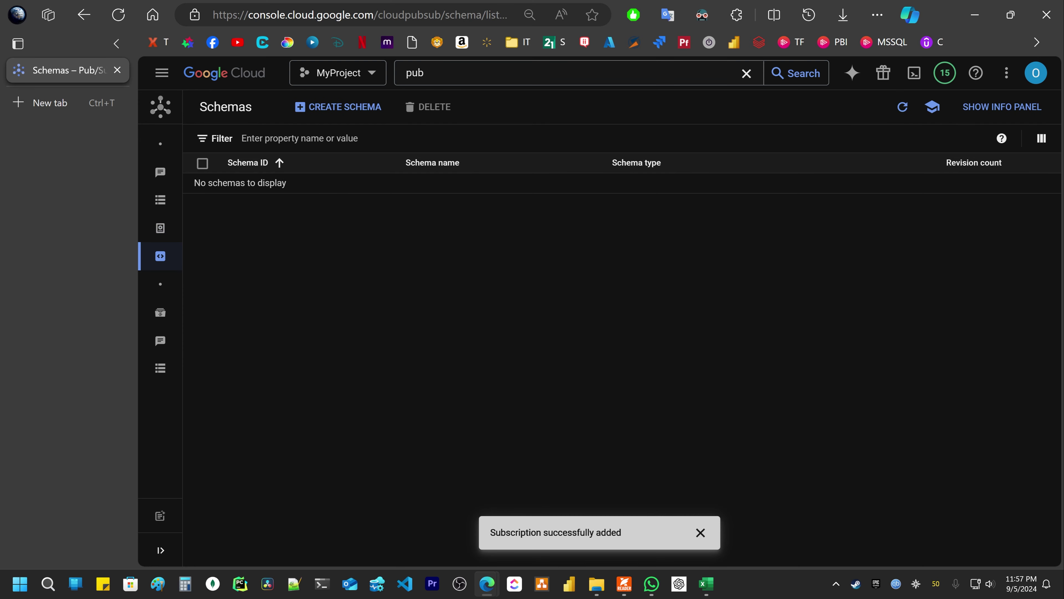
{"action": "mouse_move", "coordinate": [163, 262]}
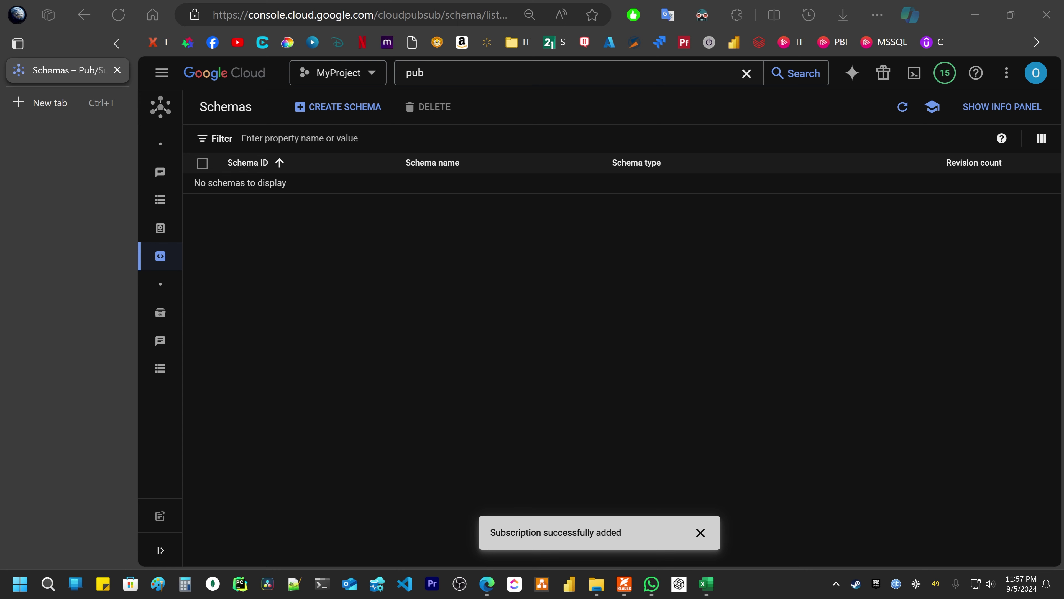
{"action": "mouse_move", "coordinate": [176, 286]}
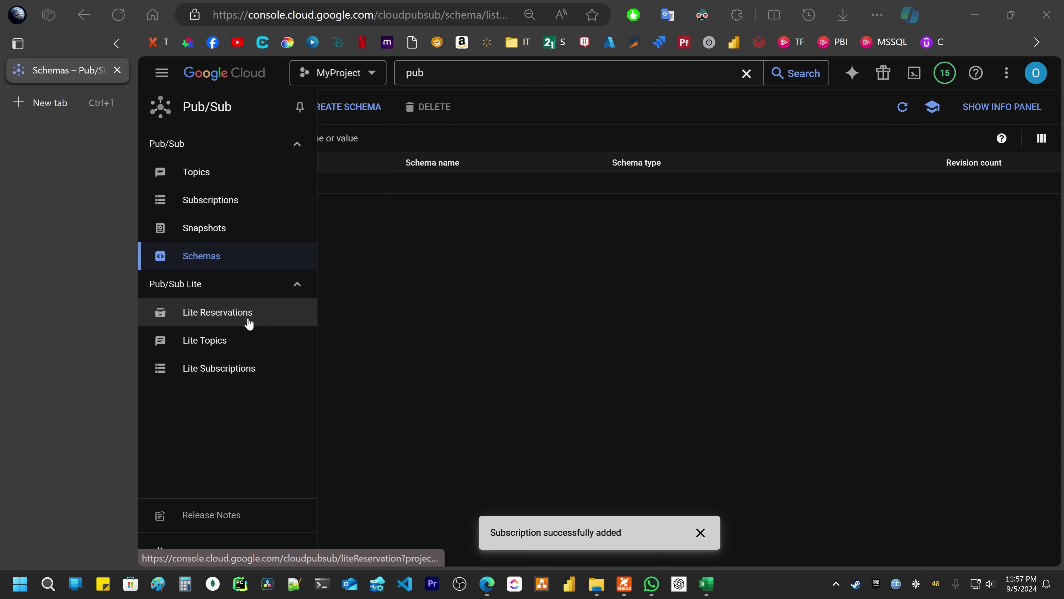
Open the myfirsttopic topic and review its snapshots, metrics and details.
{"action": "left_click", "coordinate": [189, 175]}
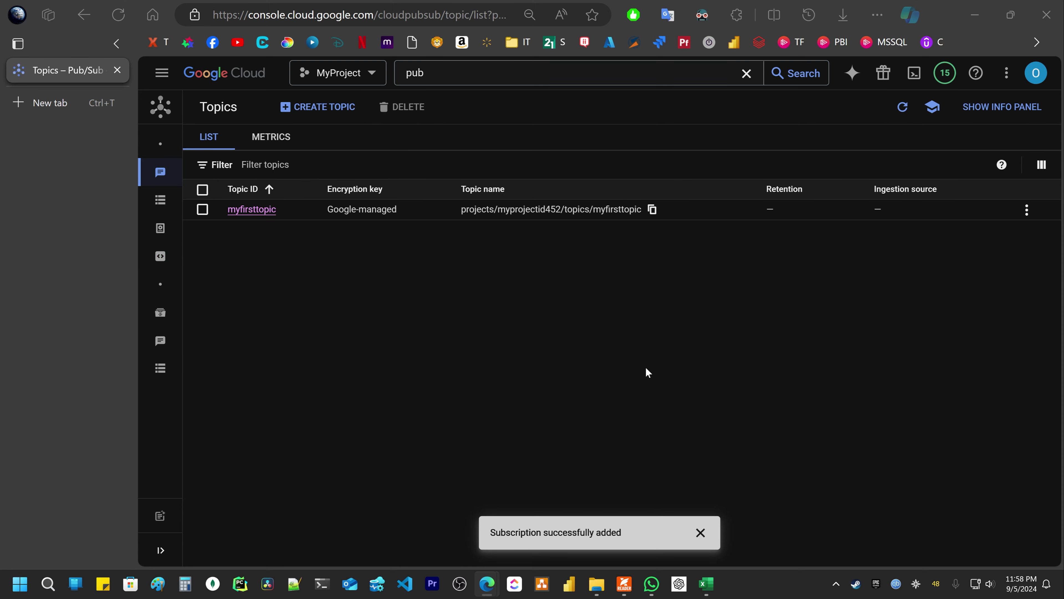
{"action": "left_click", "coordinate": [248, 212]}
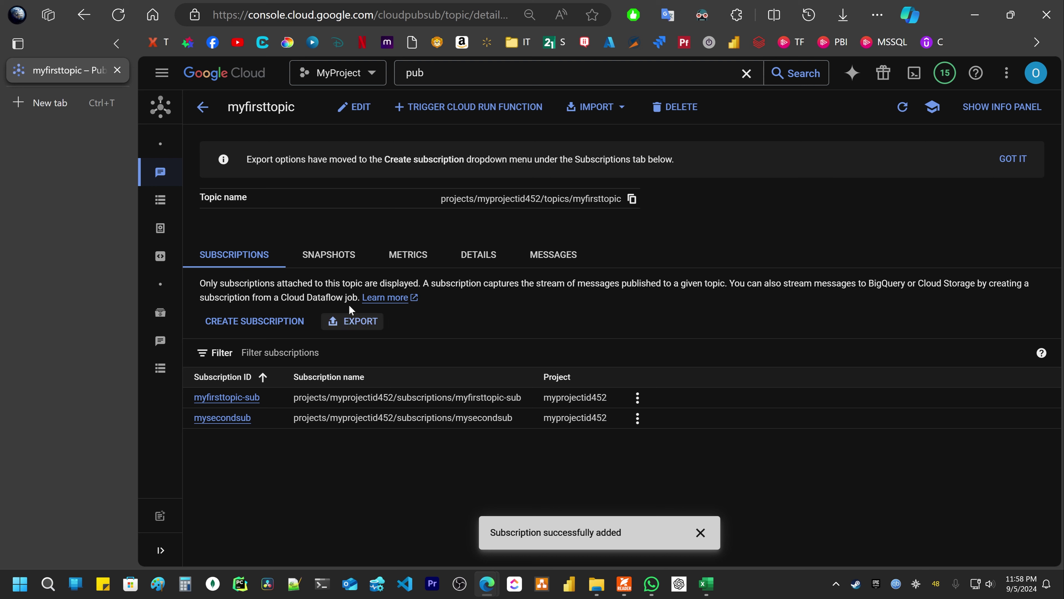
{"action": "left_click", "coordinate": [339, 254]}
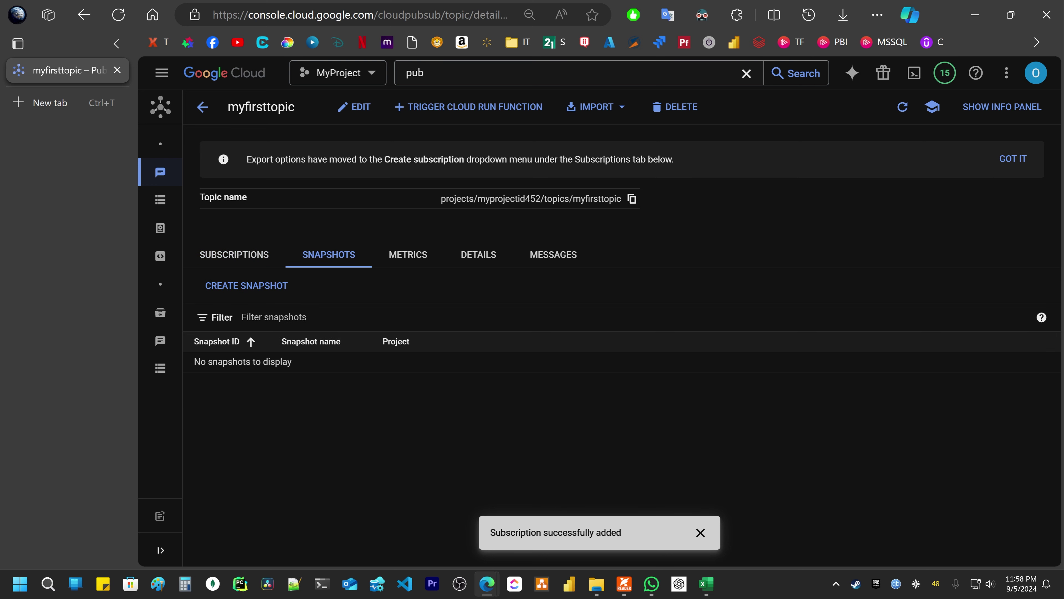
{"action": "left_click", "coordinate": [419, 254]}
{"action": "left_click", "coordinate": [486, 261]}
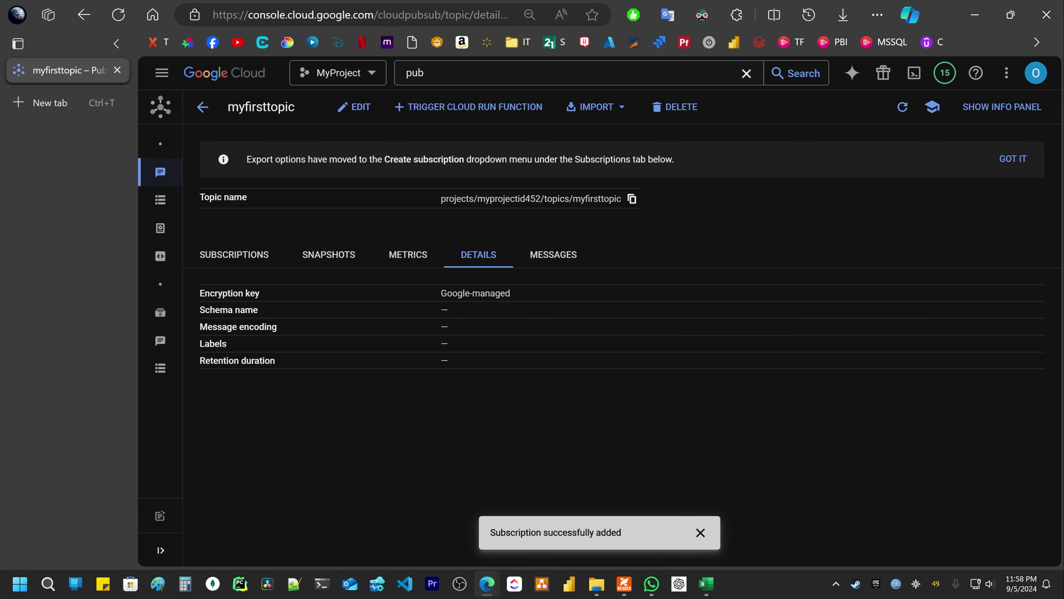
{"action": "left_click_drag", "start_coordinate": [201, 310], "coordinate": [309, 314]}
Publish one message with the body hello to myfirsttopic and dismiss the notification.
{"action": "left_click", "coordinate": [575, 256]}
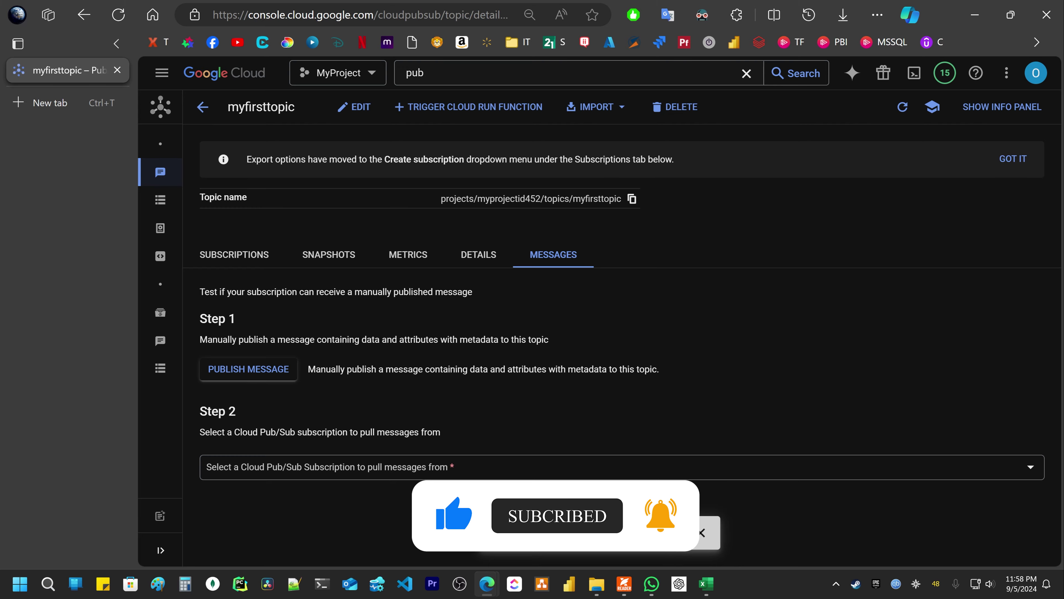
{"action": "left_click", "coordinate": [249, 369]}
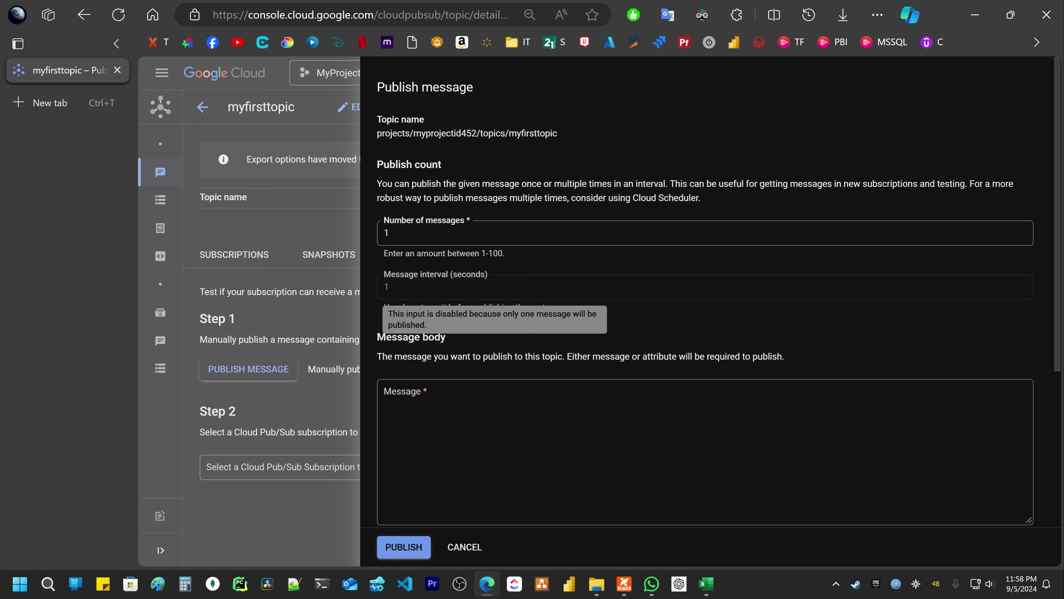
{"action": "left_click", "coordinate": [385, 390]}
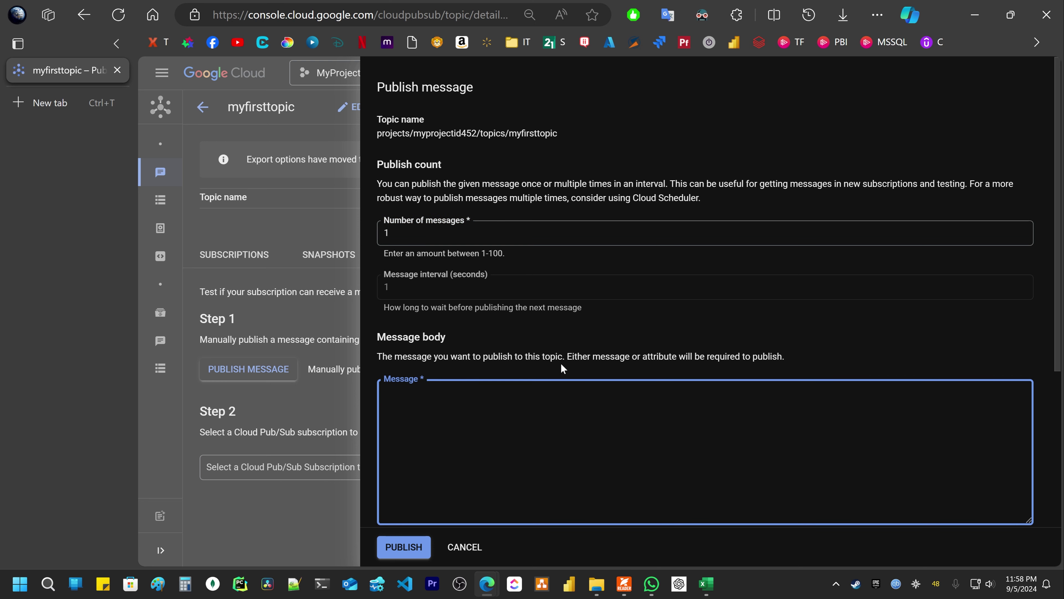
{"action": "type", "text": "hello"}
{"action": "scroll", "coordinate": [635, 301], "scroll_direction": "down", "scroll_amount": 5}
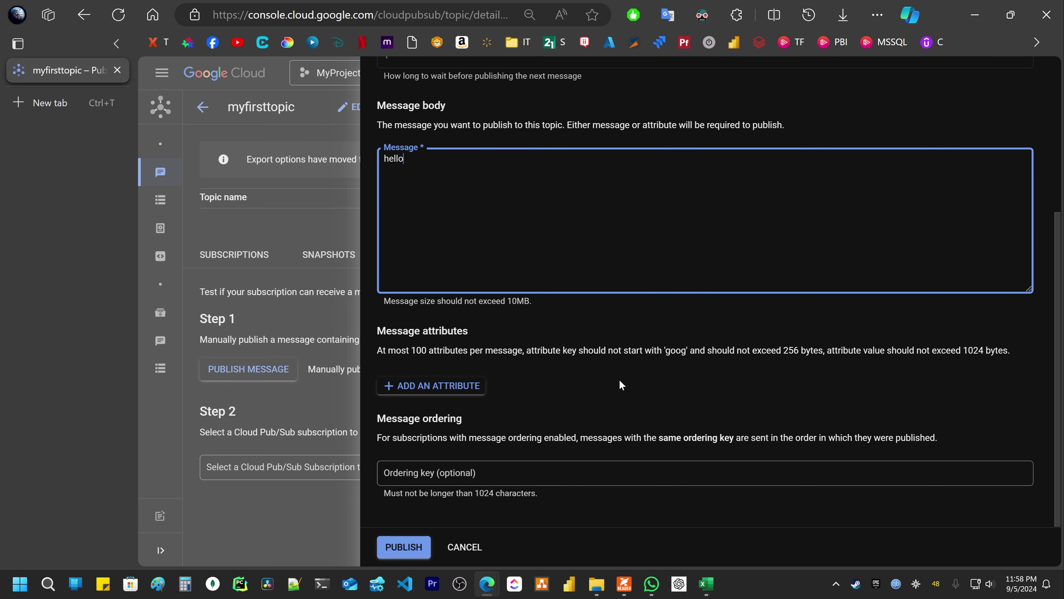
{"action": "left_click", "coordinate": [403, 551]}
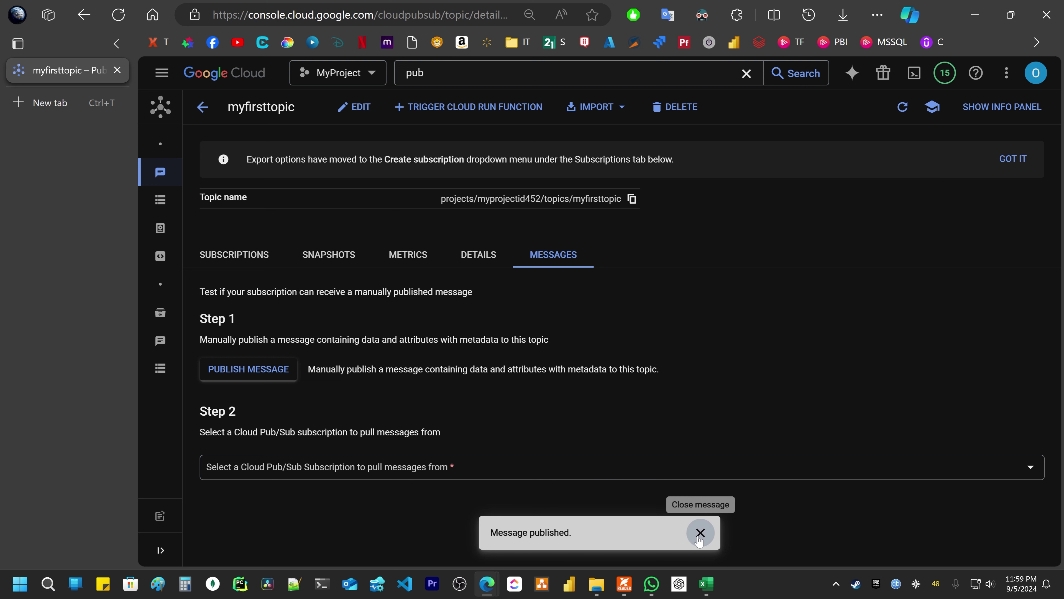
{"action": "left_click", "coordinate": [700, 533]}
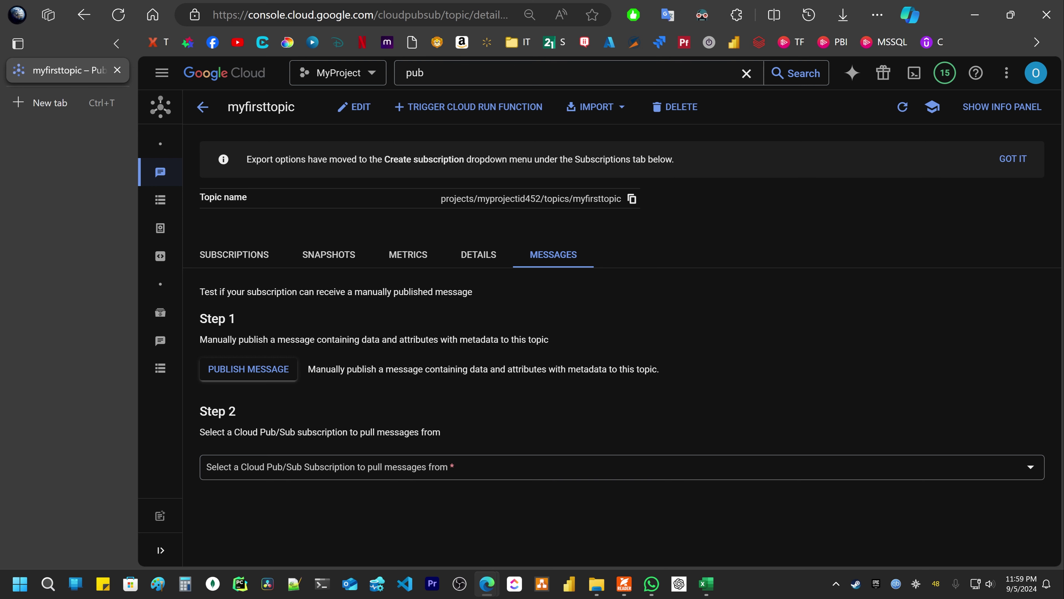
Select mysecondsub as the subscription to pull the topic's messages from.
{"action": "left_click", "coordinate": [310, 469]}
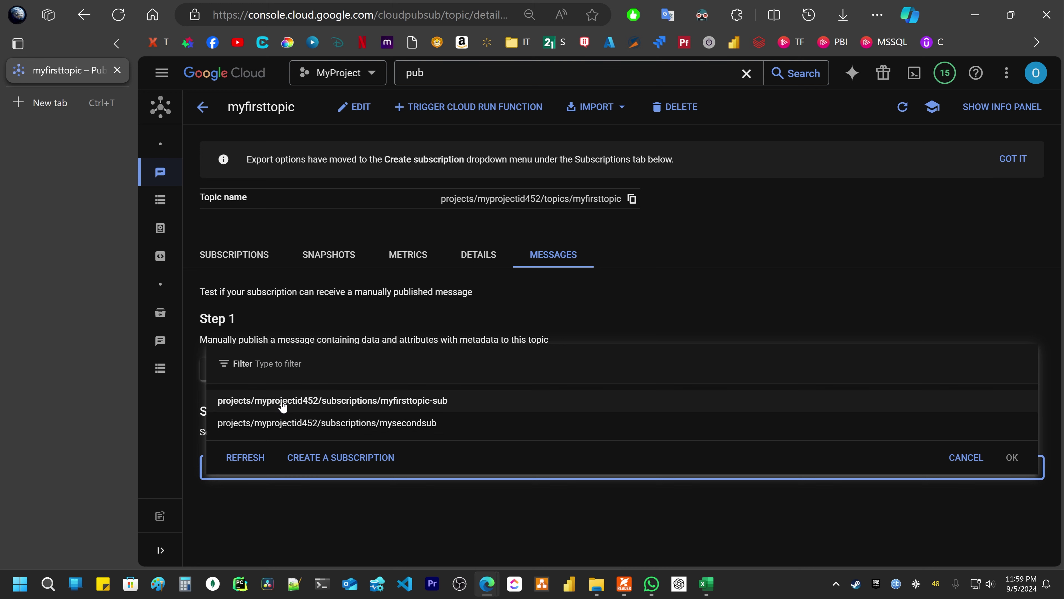
{"action": "left_click", "coordinate": [297, 424]}
{"action": "scroll", "coordinate": [406, 331], "scroll_direction": "down", "scroll_amount": 2}
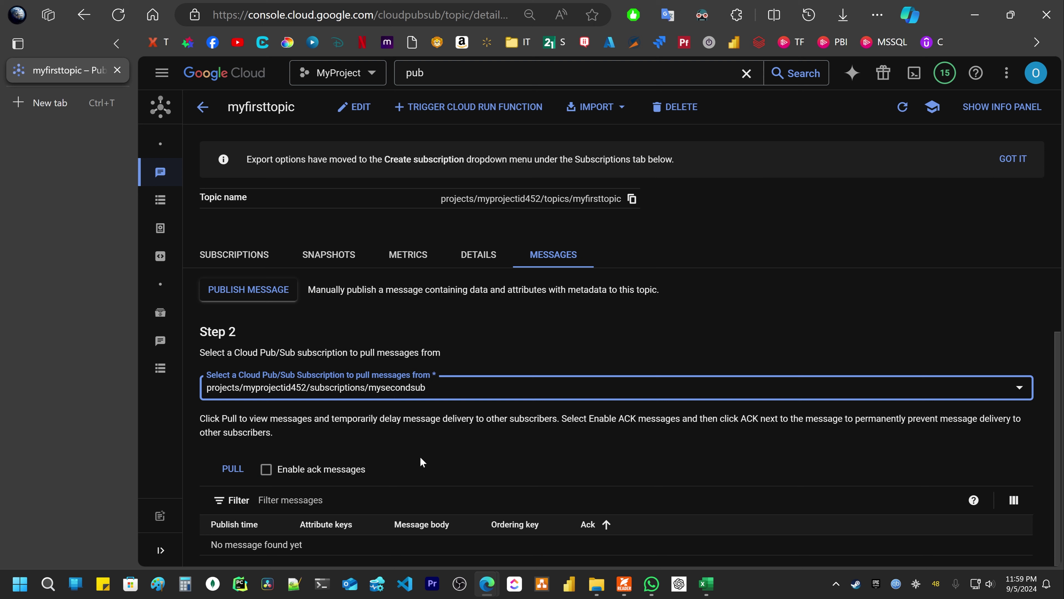
Check the delivery type of mysecondsub in the subscriptions list.
{"action": "left_click", "coordinate": [165, 205]}
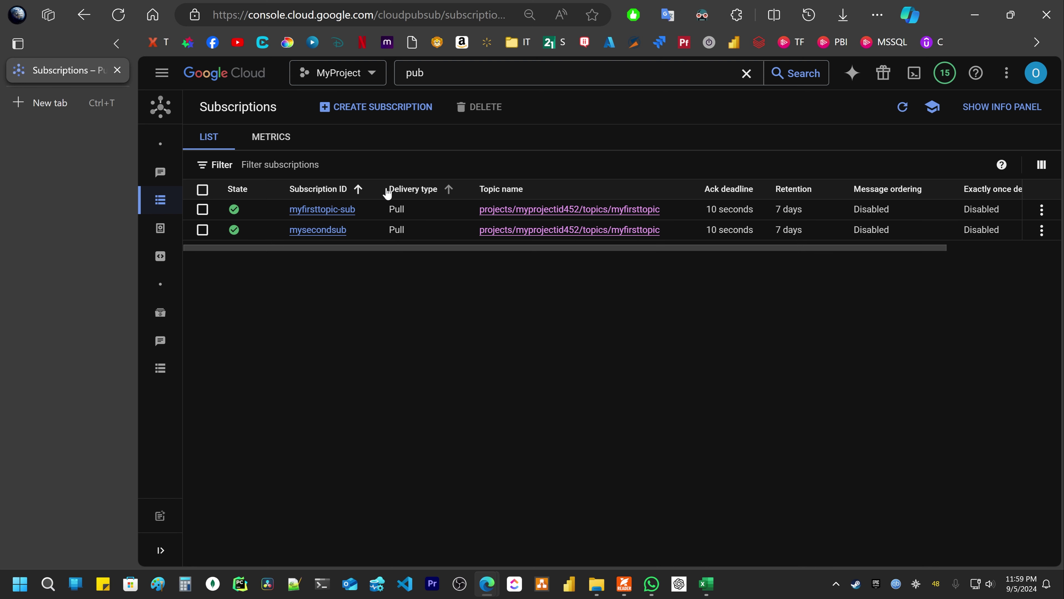
{"action": "left_click_drag", "start_coordinate": [395, 229], "coordinate": [418, 231]}
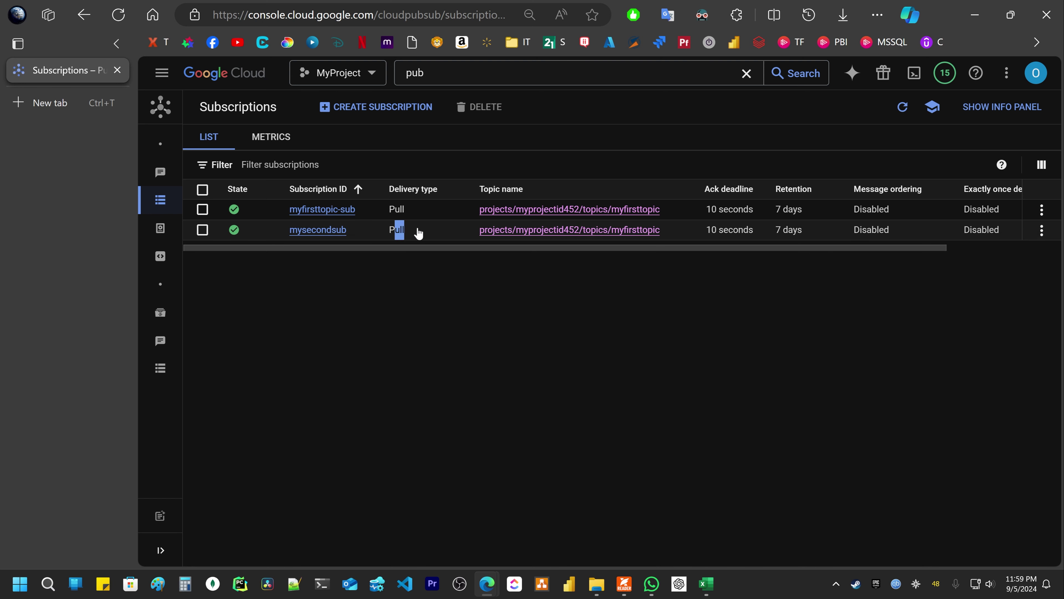
{"action": "left_click", "coordinate": [409, 272]}
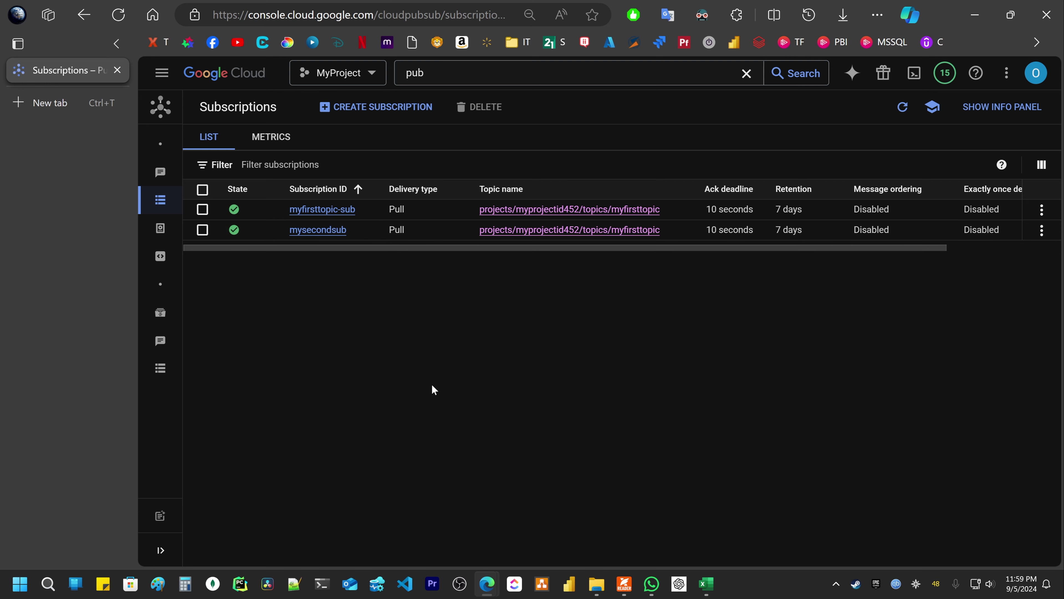
Return to the messages of myfirsttopic and choose mysecondsub as the subscription to pull from.
{"action": "left_click", "coordinate": [168, 173]}
{"action": "left_click", "coordinate": [255, 211]}
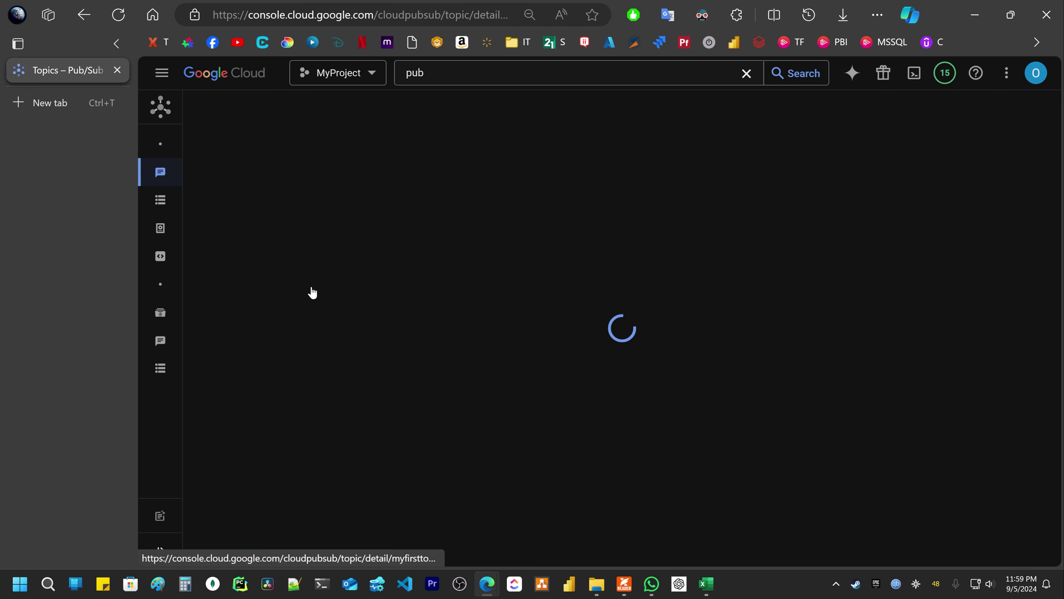
{"action": "left_click", "coordinate": [554, 259]}
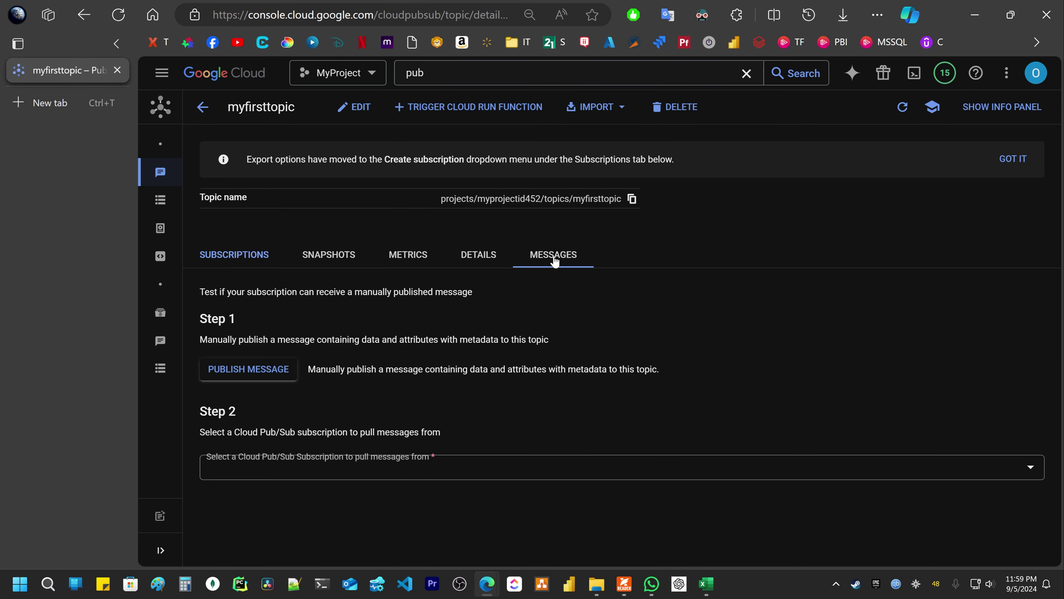
{"action": "left_click", "coordinate": [264, 468]}
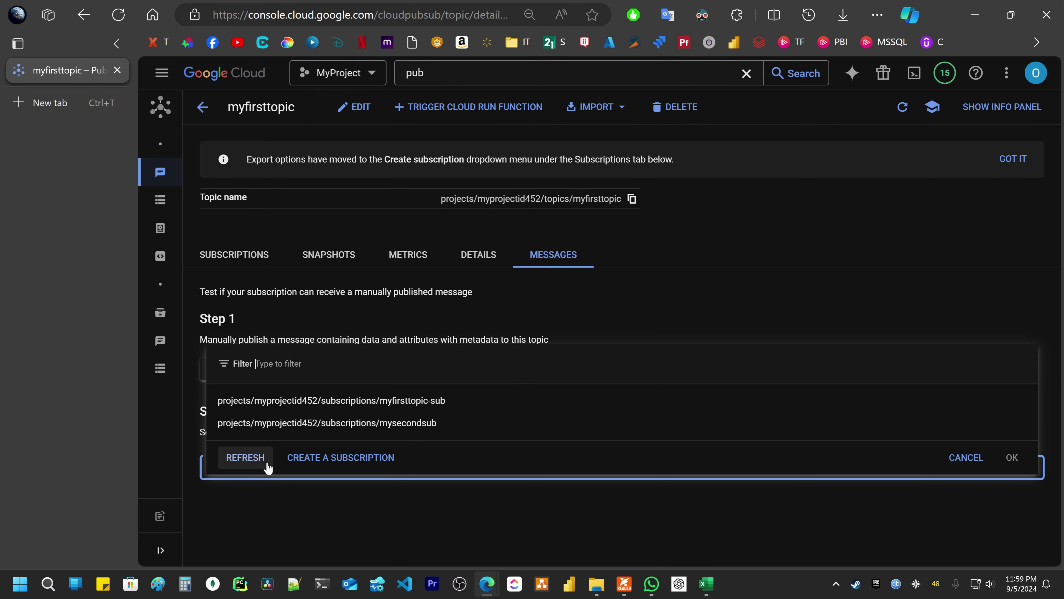
{"action": "left_click", "coordinate": [373, 421]}
{"action": "scroll", "coordinate": [395, 413], "scroll_direction": "down", "scroll_amount": 2}
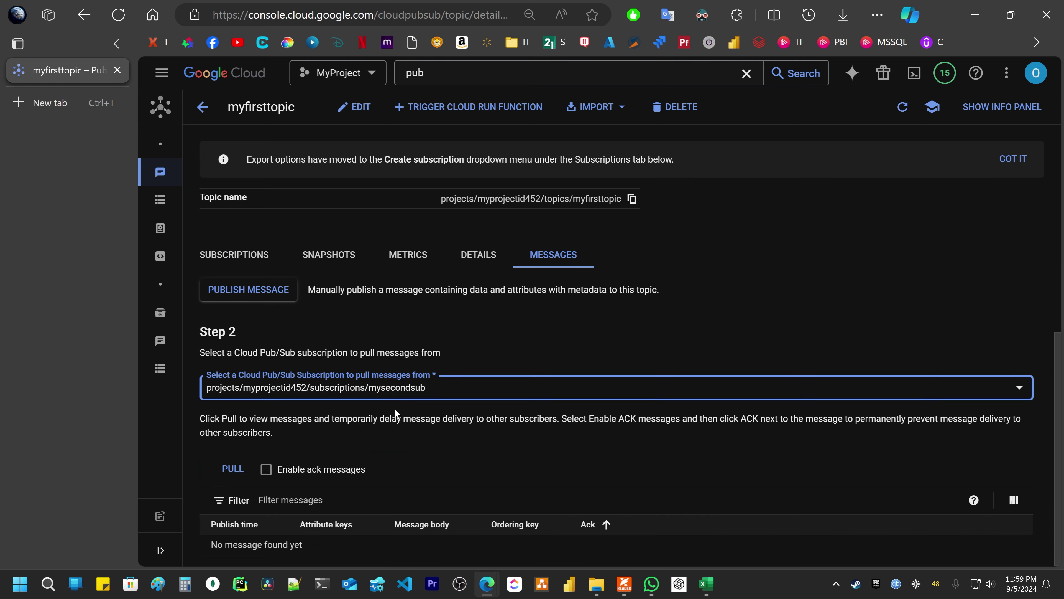
Enable ack messages and pull the published message from mysecondsub.
{"action": "left_click", "coordinate": [271, 468]}
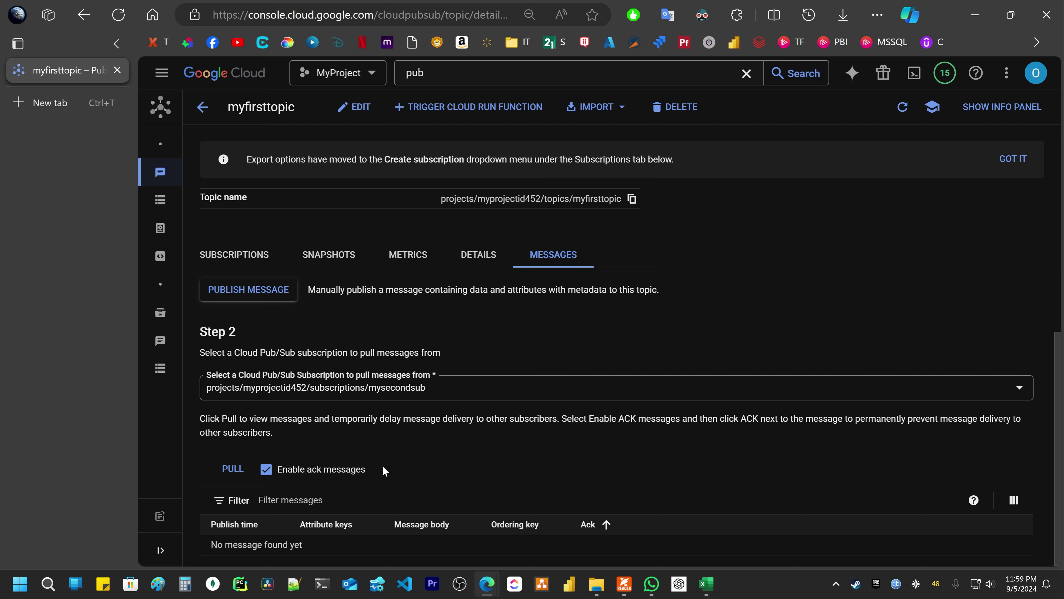
{"action": "left_click_drag", "start_coordinate": [369, 470], "coordinate": [277, 475]}
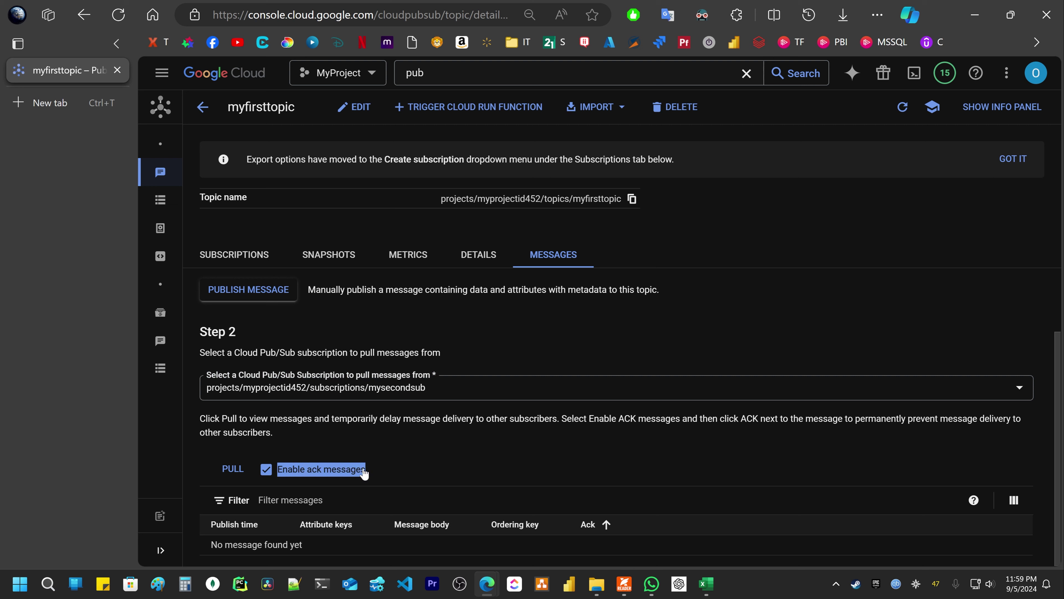
{"action": "left_click", "coordinate": [403, 468]}
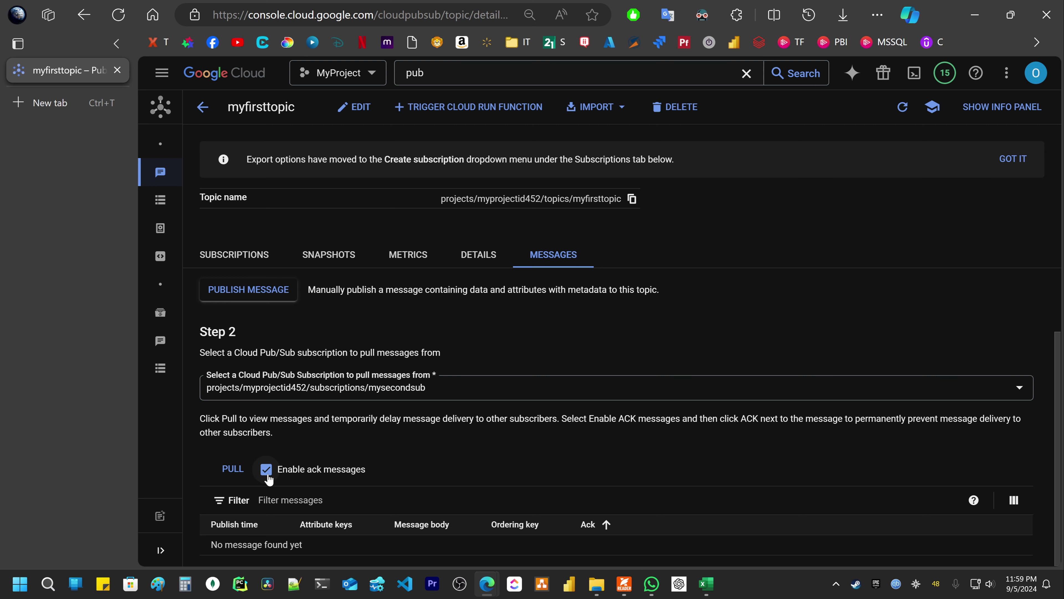
{"action": "left_click", "coordinate": [233, 470]}
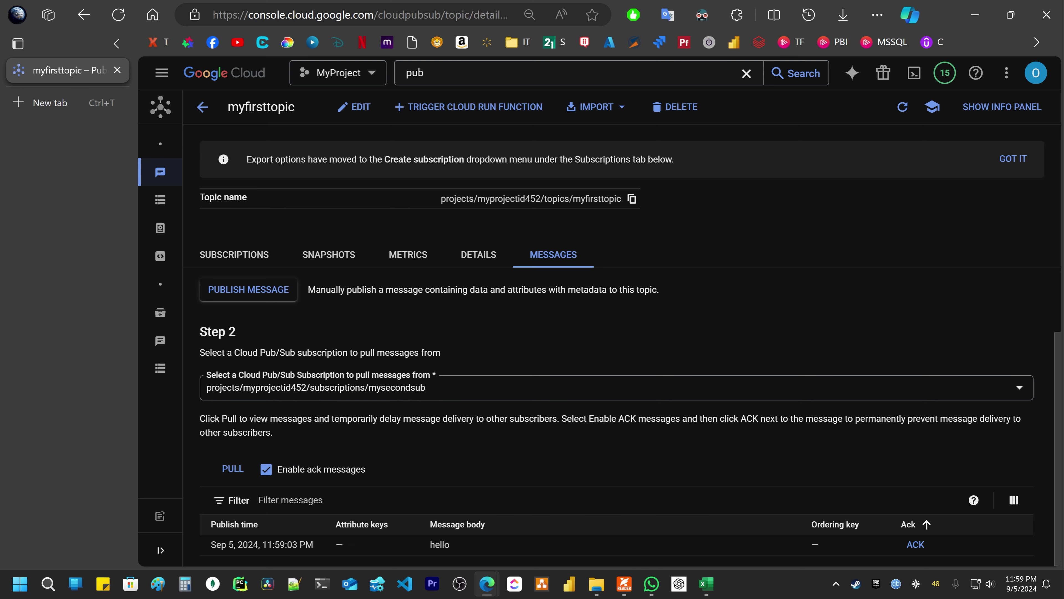
{"action": "left_click_drag", "start_coordinate": [429, 545], "coordinate": [479, 548]}
{"action": "left_click", "coordinate": [476, 544]}
Try to acknowledge the pulled hello message and check its acknowledgement status.
{"action": "left_click", "coordinate": [923, 546]}
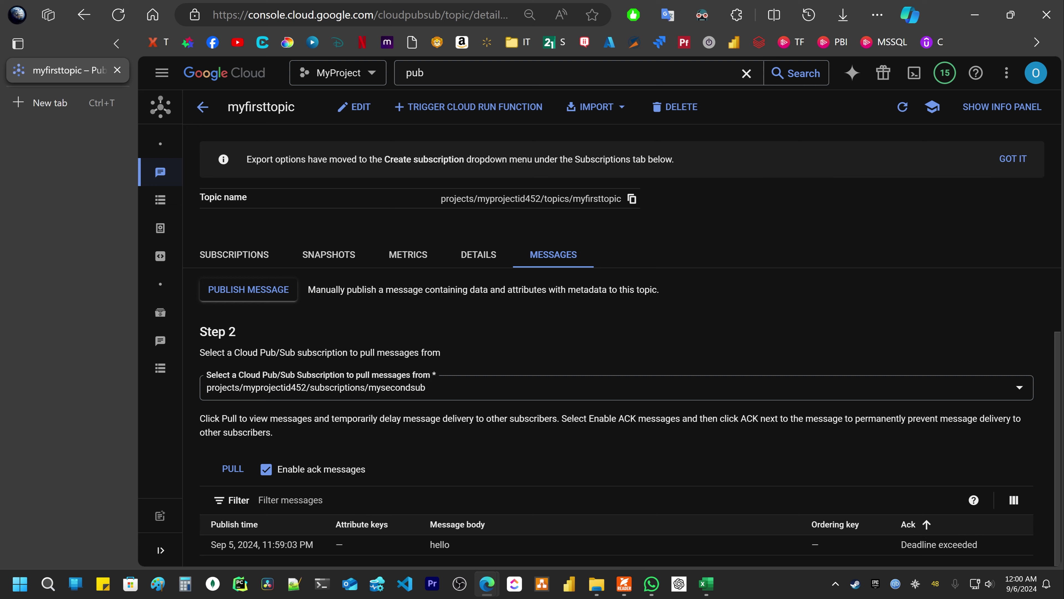
{"action": "left_click_drag", "start_coordinate": [901, 544], "coordinate": [978, 544]}
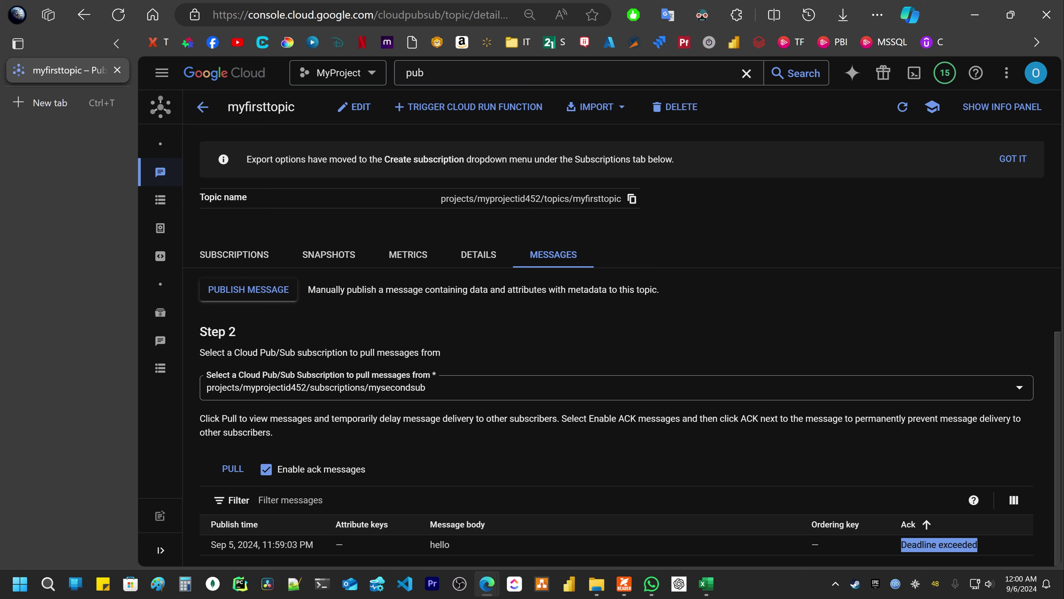
{"action": "left_click", "coordinate": [464, 444]}
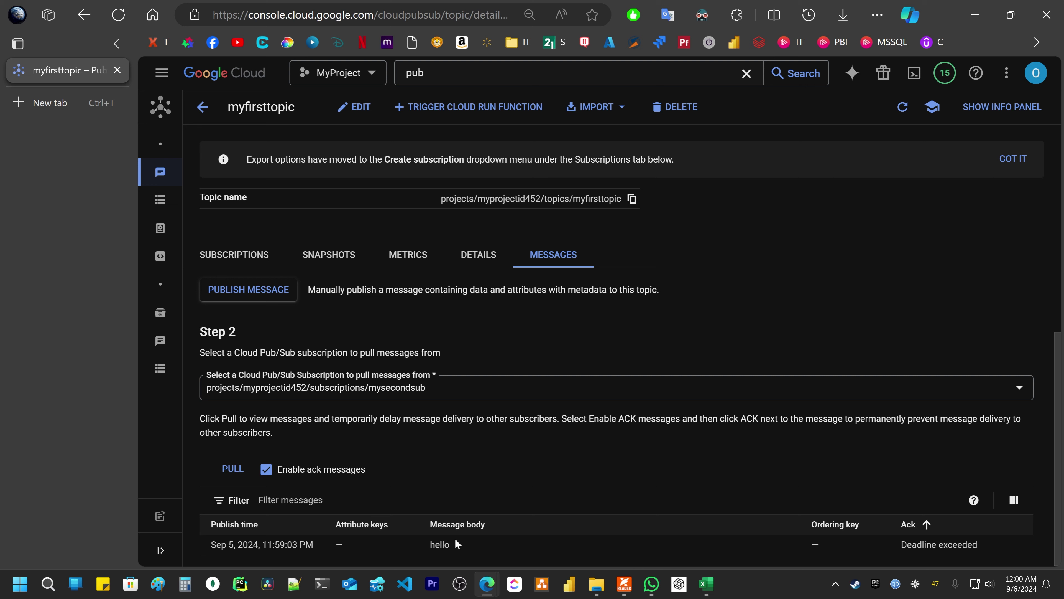
Pull the messages from mysecondsub again, with ack messages kept enabled.
{"action": "left_click", "coordinate": [229, 469]}
{"action": "double_click", "coordinate": [468, 547]}
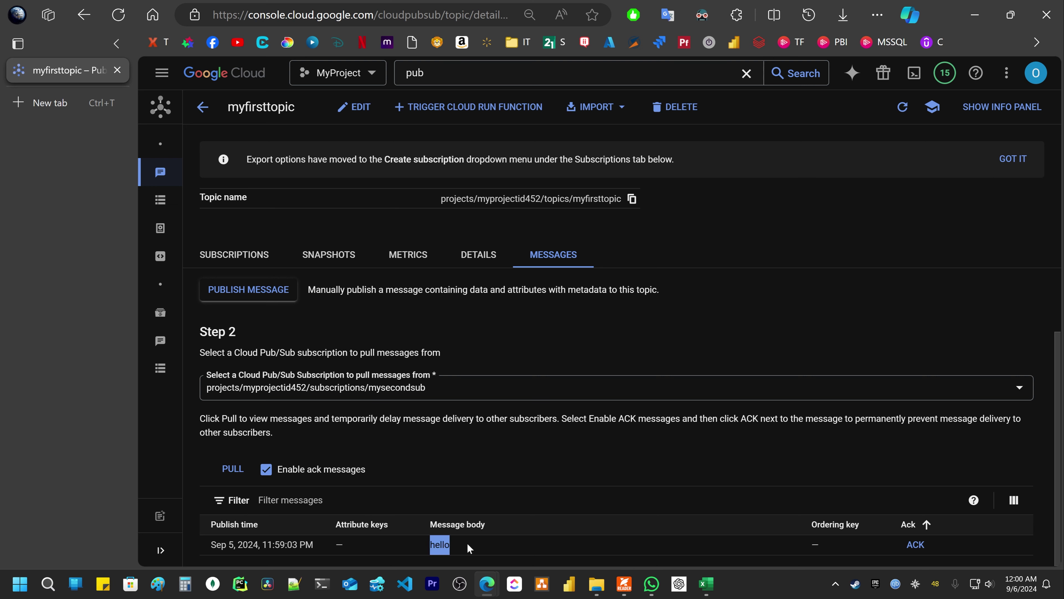
{"action": "left_click", "coordinate": [232, 468]}
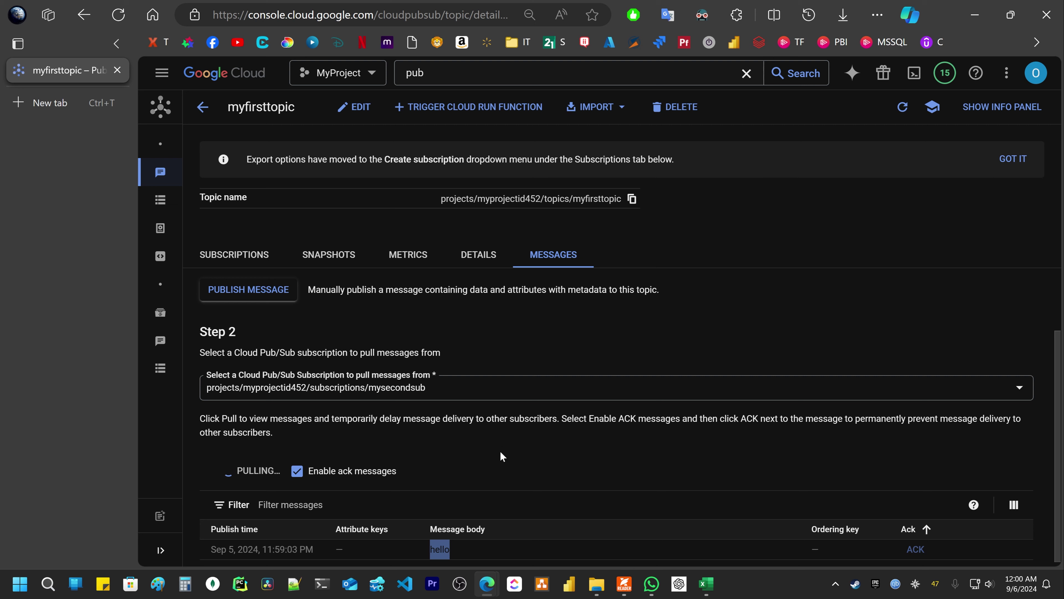
Acknowledge the pulled hello message and pull from mysecondsub again to check for remaining messages.
{"action": "left_click", "coordinate": [469, 426]}
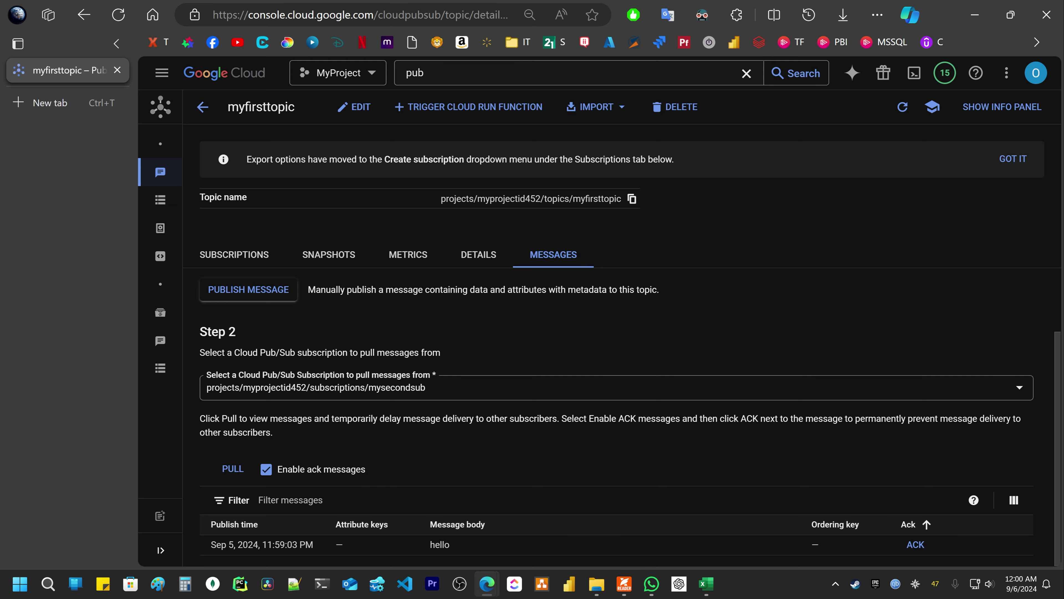
{"action": "left_click", "coordinate": [915, 544]}
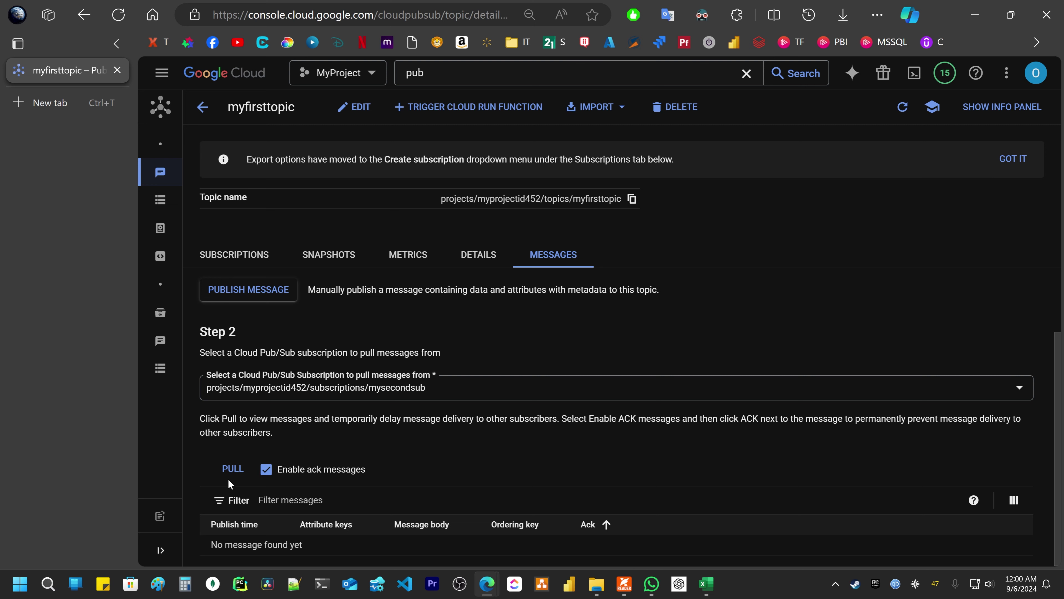
{"action": "left_click", "coordinate": [232, 470]}
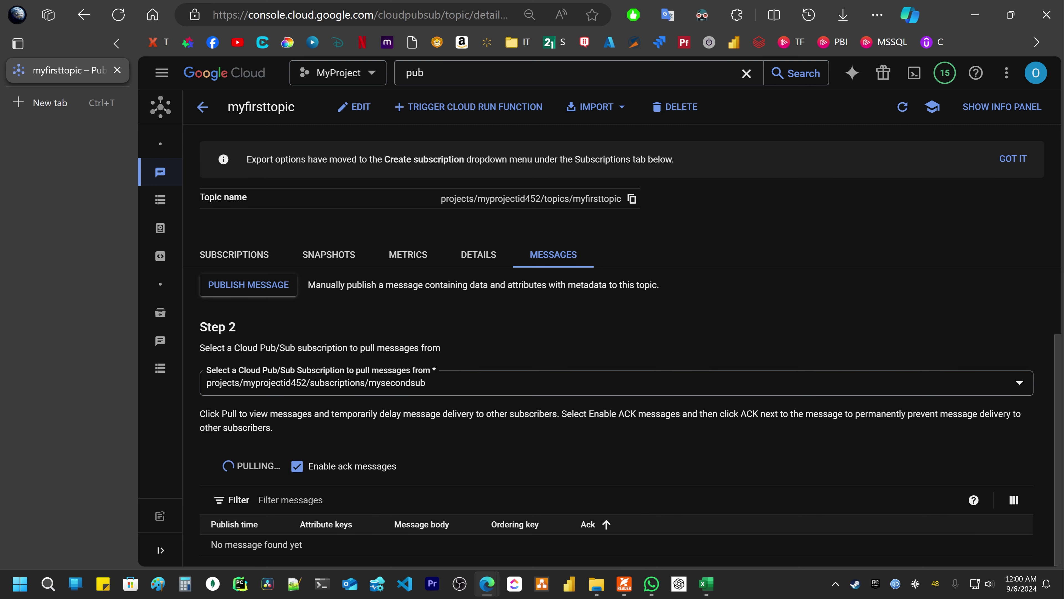
{"action": "left_click_drag", "start_coordinate": [211, 547], "coordinate": [369, 549]}
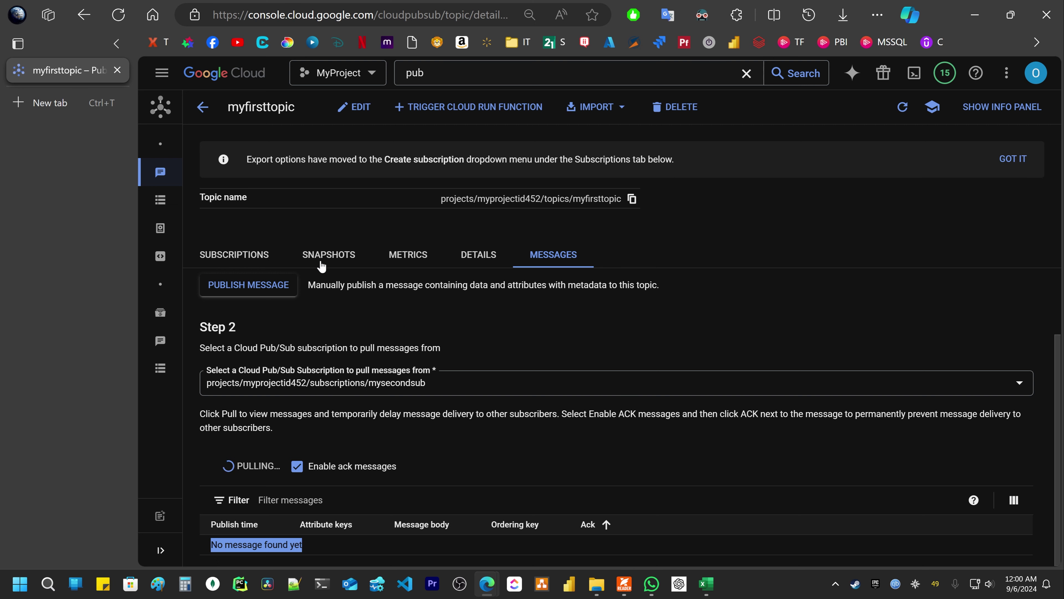
{"action": "scroll", "coordinate": [371, 325], "scroll_direction": "up", "scroll_amount": 2}
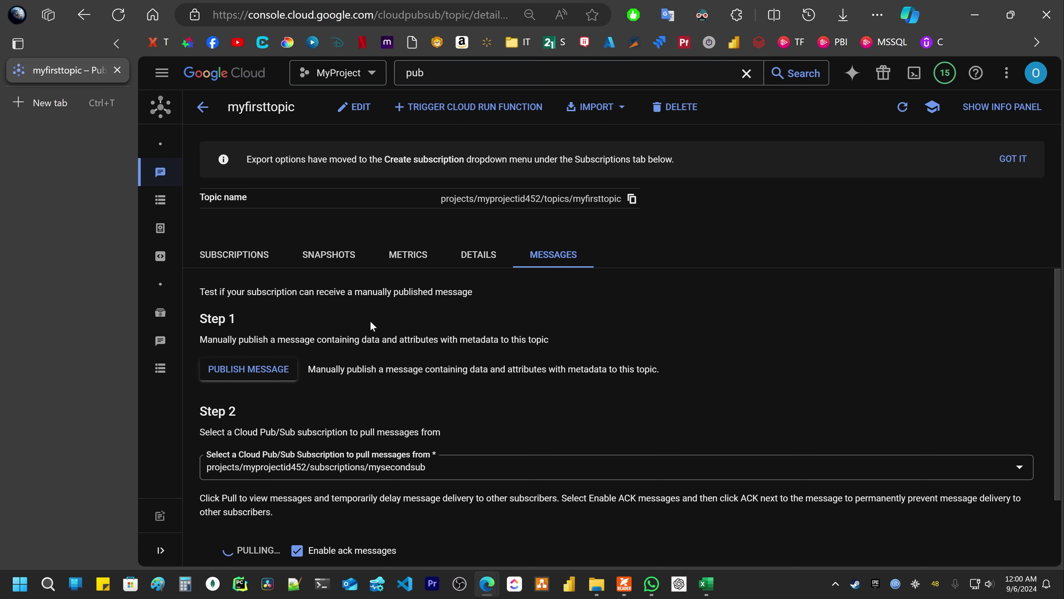
Start creating a Cloud Run function triggered by myfirsttopic and enable the required APIs that are still missing.
{"action": "left_click", "coordinate": [1012, 159]}
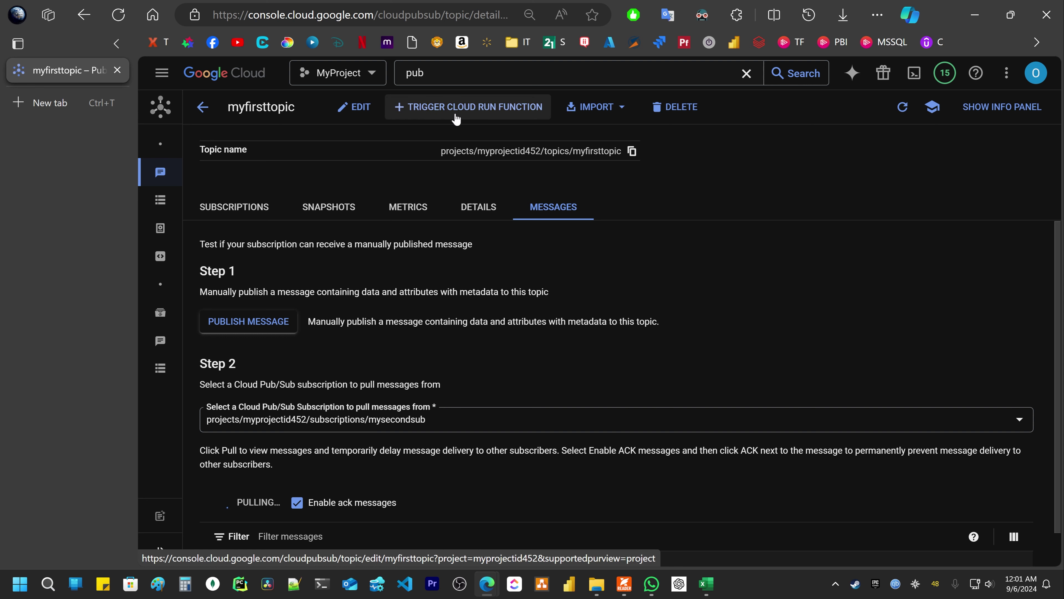
{"action": "left_click", "coordinate": [477, 110]}
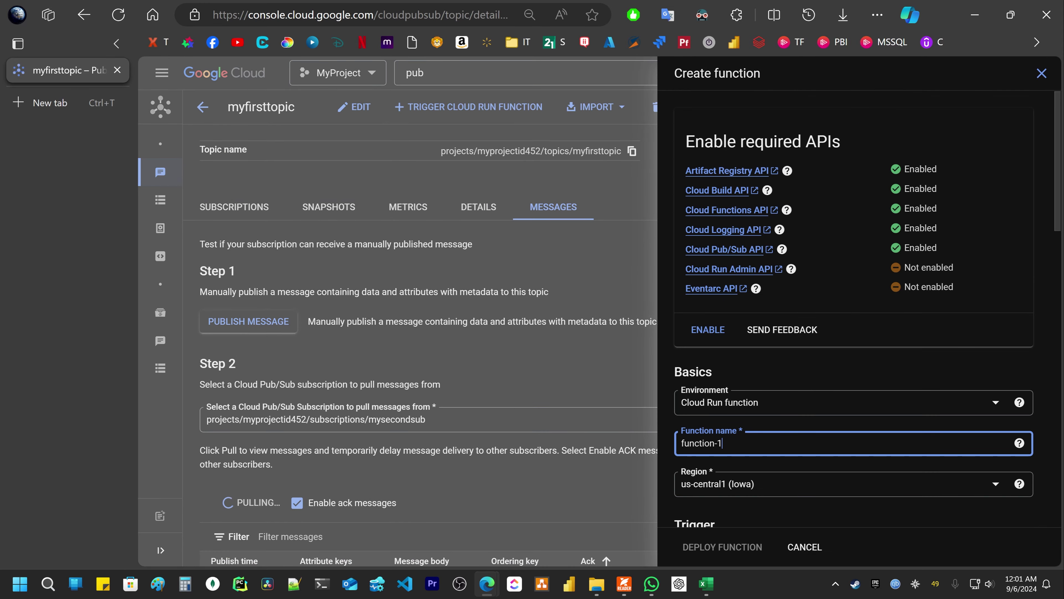
{"action": "left_click", "coordinate": [710, 330]}
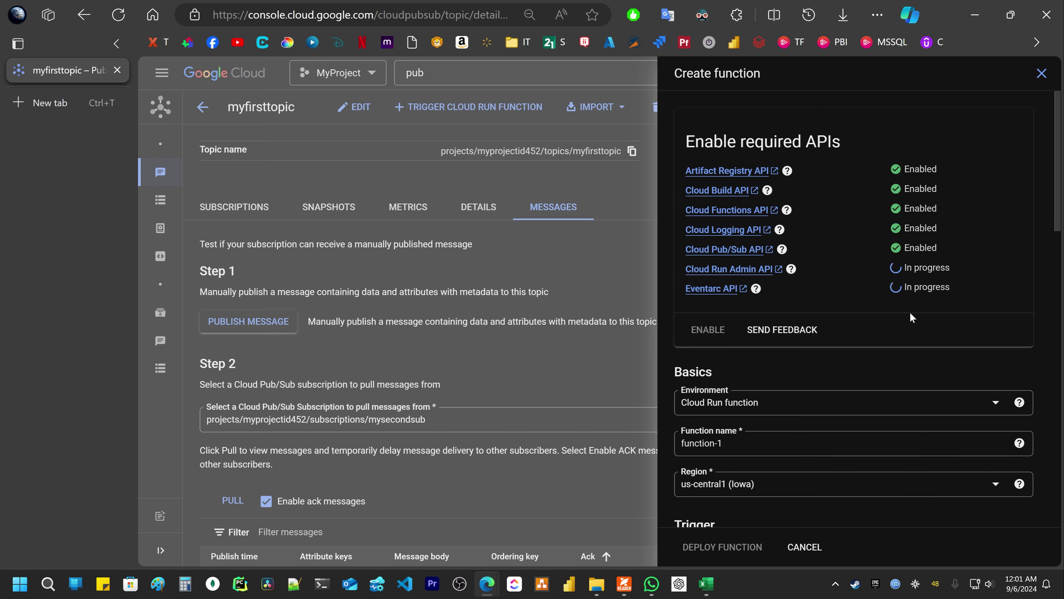
Choose the Cloud Run function environment and select myfirsttopic as the Pub/Sub topic that triggers the function.
{"action": "scroll", "coordinate": [892, 293], "scroll_direction": "down", "scroll_amount": 3}
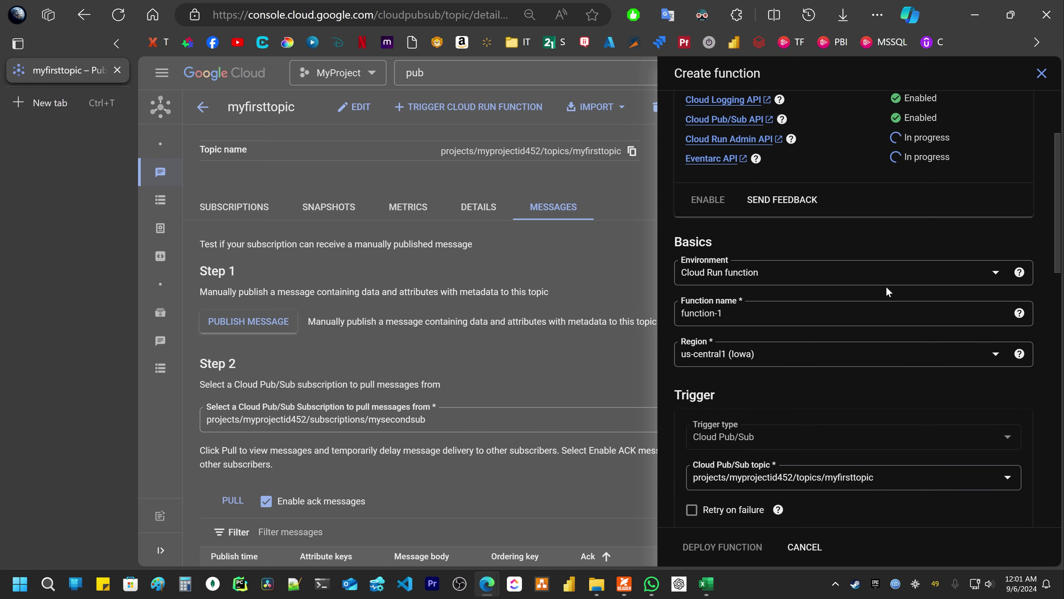
{"action": "left_click", "coordinate": [779, 280]}
{"action": "left_click", "coordinate": [776, 180]}
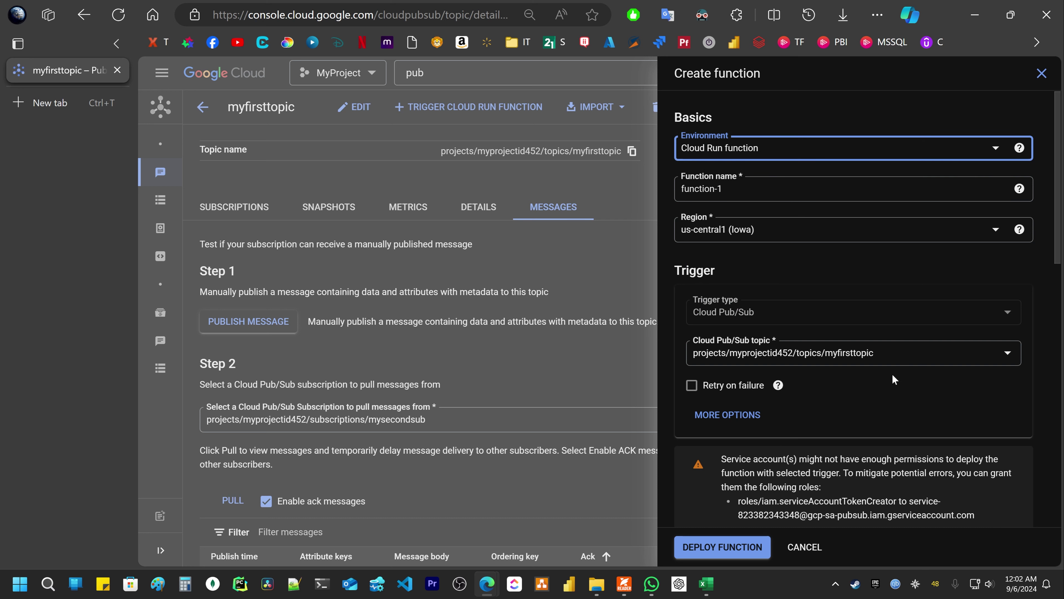
{"action": "left_click", "coordinate": [872, 352]}
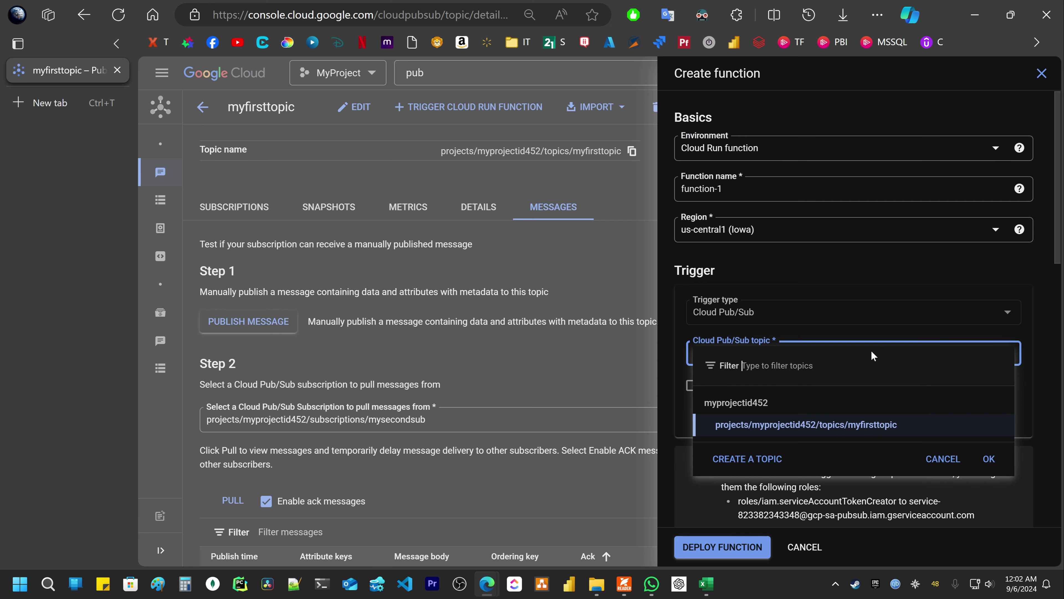
{"action": "left_click", "coordinate": [877, 424]}
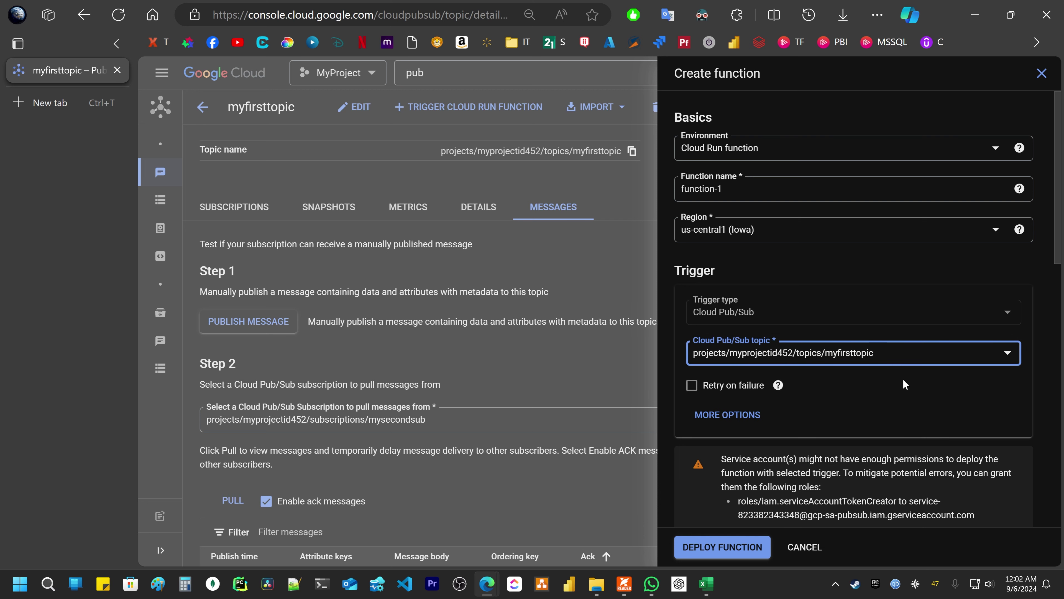
{"action": "scroll", "coordinate": [907, 383], "scroll_direction": "down", "scroll_amount": 3}
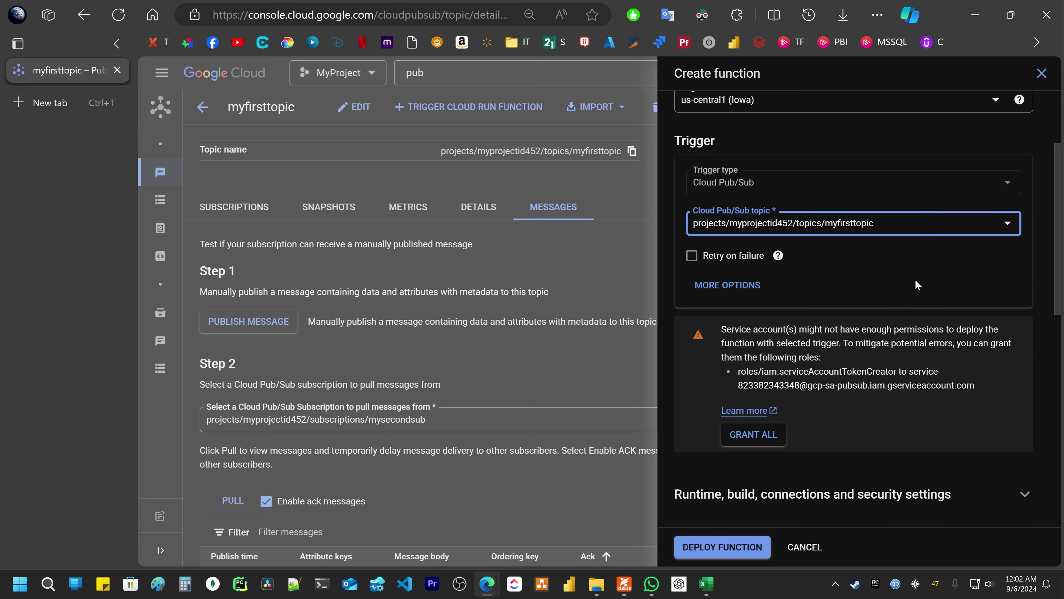
{"action": "scroll", "coordinate": [918, 285], "scroll_direction": "up", "scroll_amount": 3}
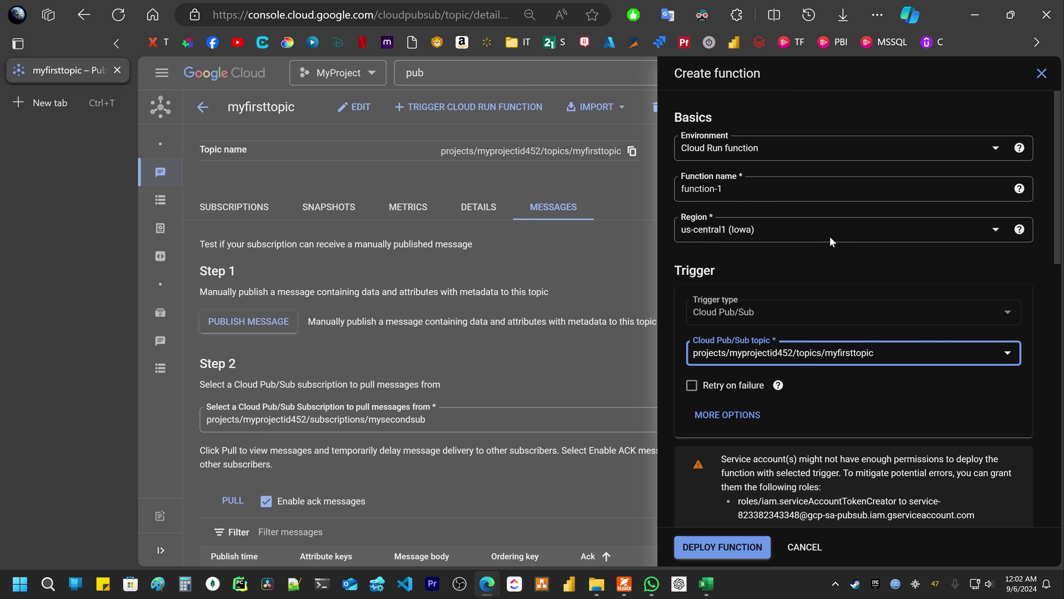
{"action": "left_click_drag", "start_coordinate": [738, 189], "coordinate": [661, 182]}
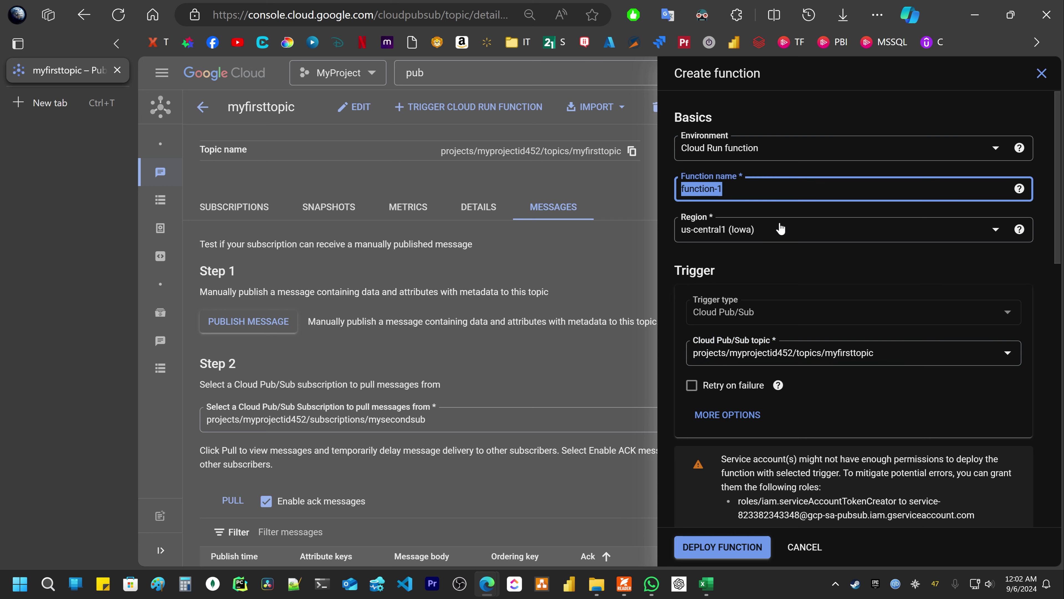
Grant the service account all the roles required to deploy the function with the Pub/Sub trigger.
{"action": "scroll", "coordinate": [820, 294], "scroll_direction": "down", "scroll_amount": 6}
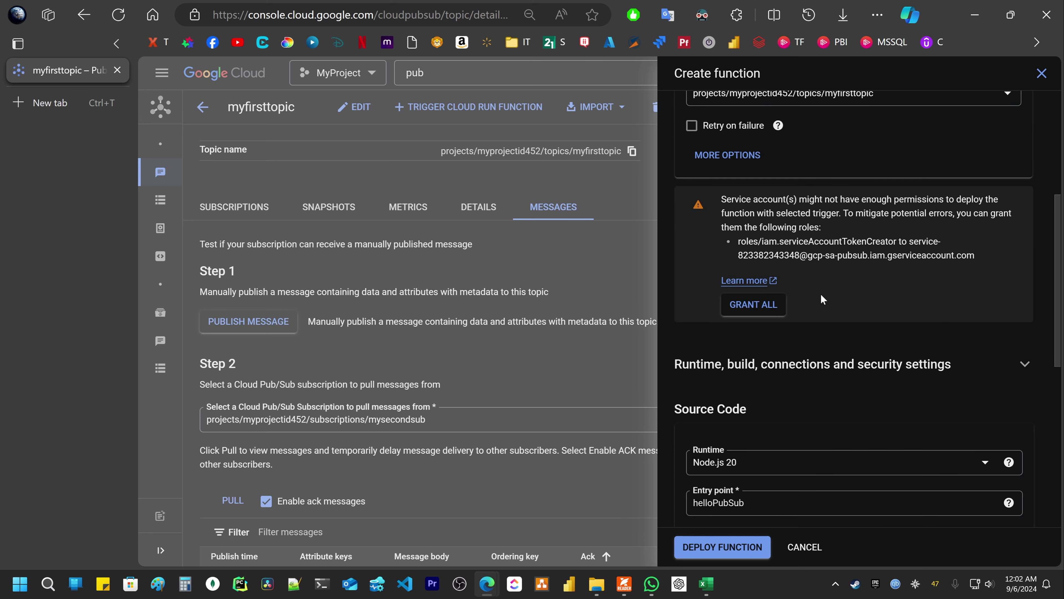
{"action": "scroll", "coordinate": [798, 305], "scroll_direction": "down", "scroll_amount": 8}
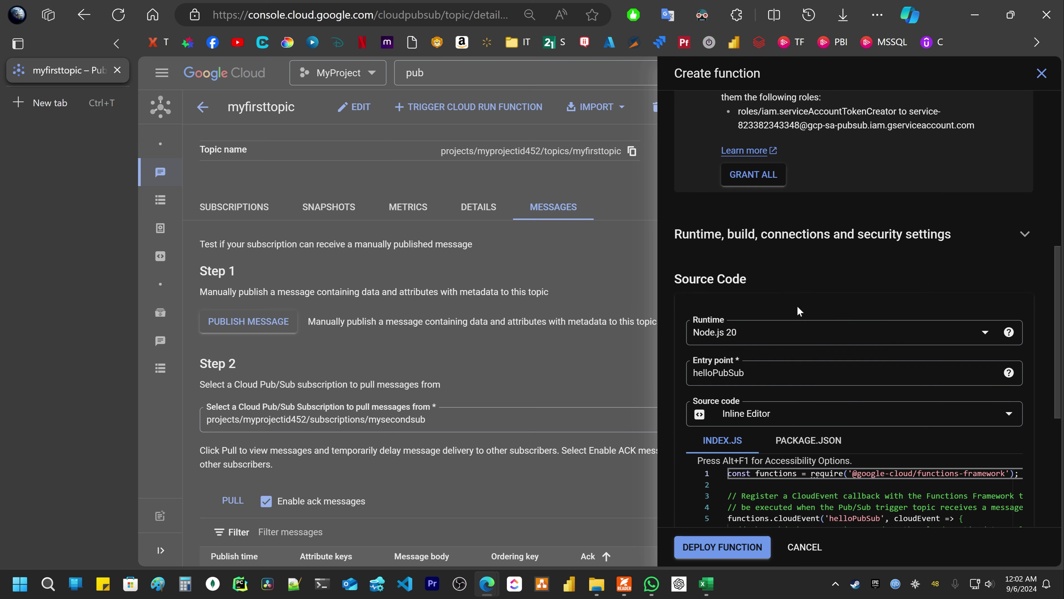
{"action": "scroll", "coordinate": [775, 161], "scroll_direction": "up", "scroll_amount": 5}
{"action": "left_click", "coordinate": [748, 429]}
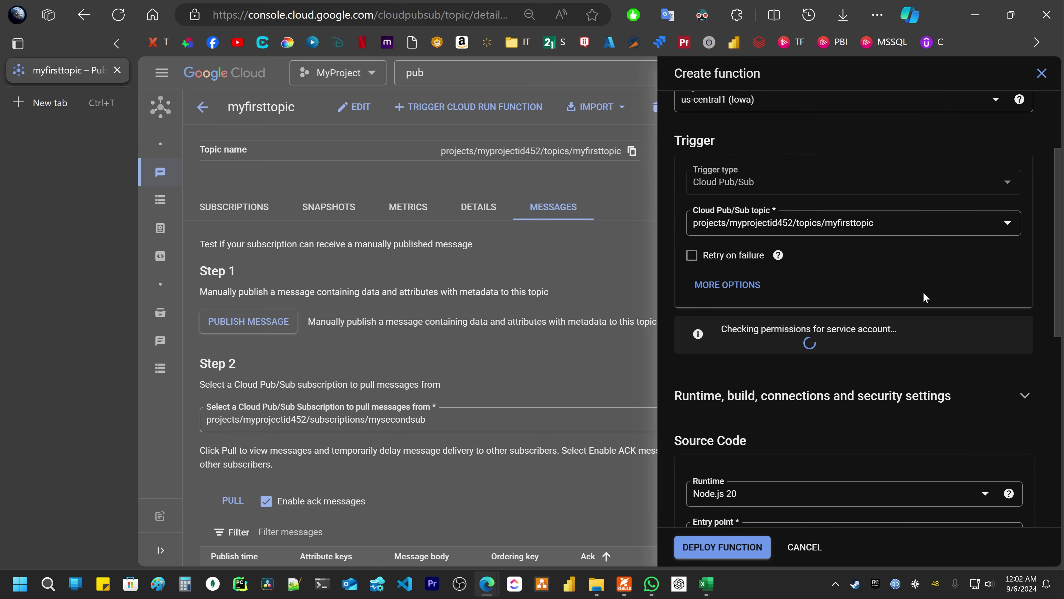
Set the runtime of the function's source code to Python 3.12.
{"action": "scroll", "coordinate": [923, 292], "scroll_direction": "down", "scroll_amount": 3}
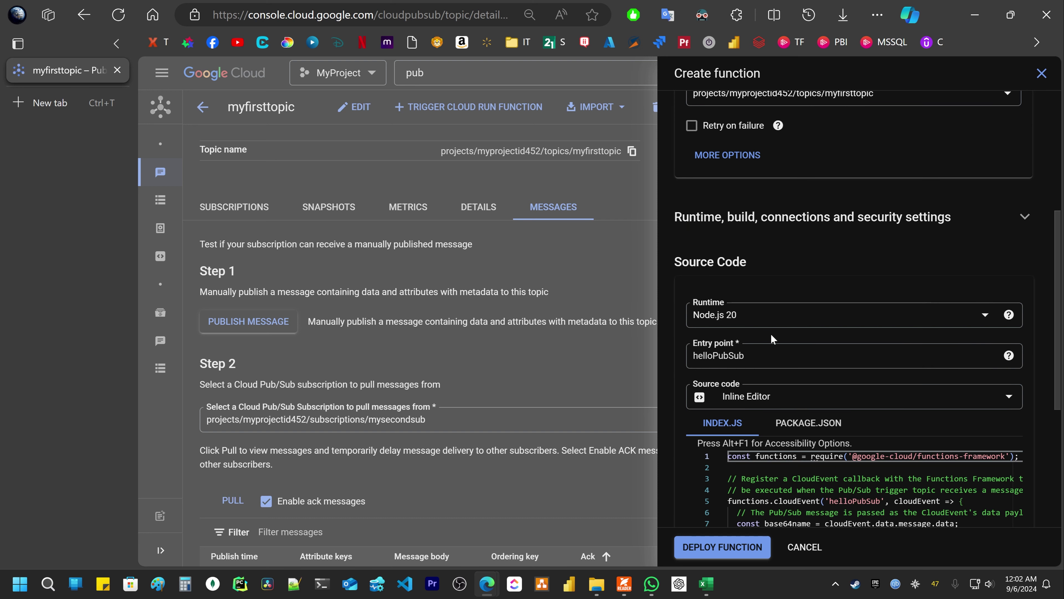
{"action": "left_click", "coordinate": [776, 321]}
{"action": "scroll", "coordinate": [825, 440], "scroll_direction": "down", "scroll_amount": 6}
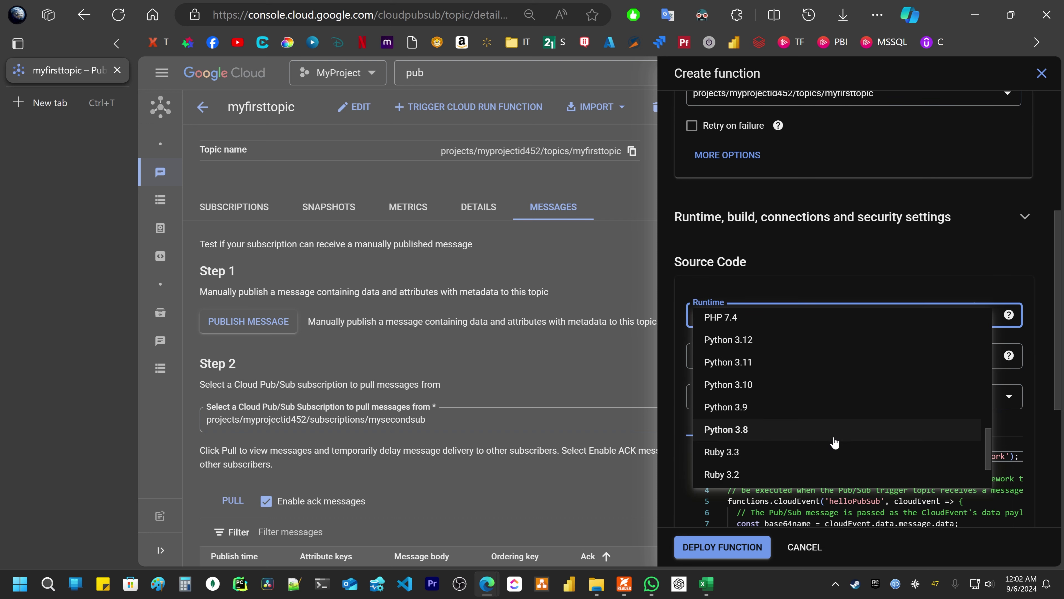
{"action": "left_click", "coordinate": [738, 346]}
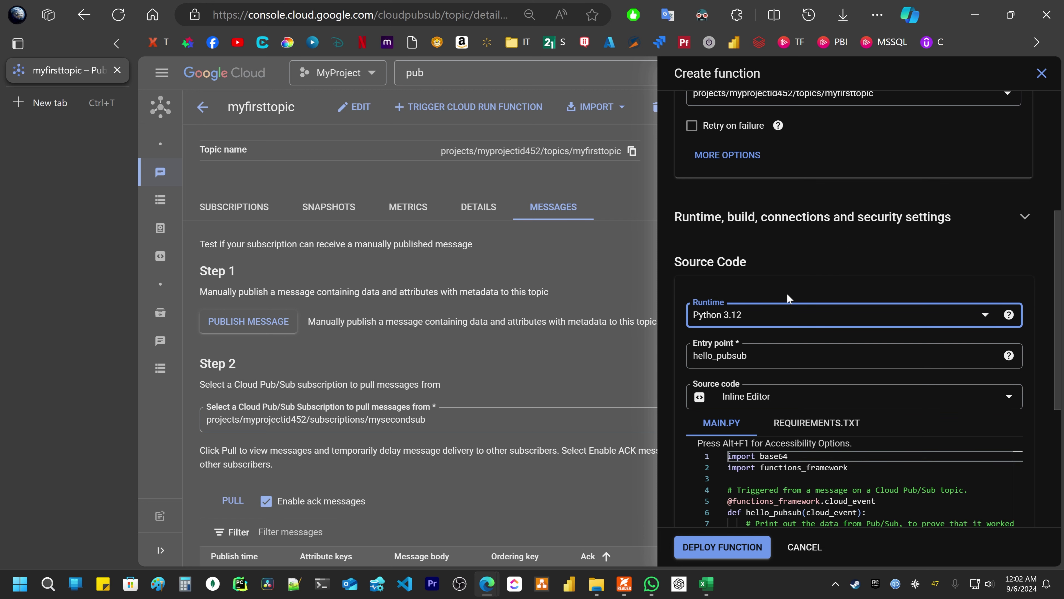
Examine the hello_pubsub code in main.py, especially the line that decodes and prints the message data.
{"action": "scroll", "coordinate": [788, 297], "scroll_direction": "down", "scroll_amount": 3}
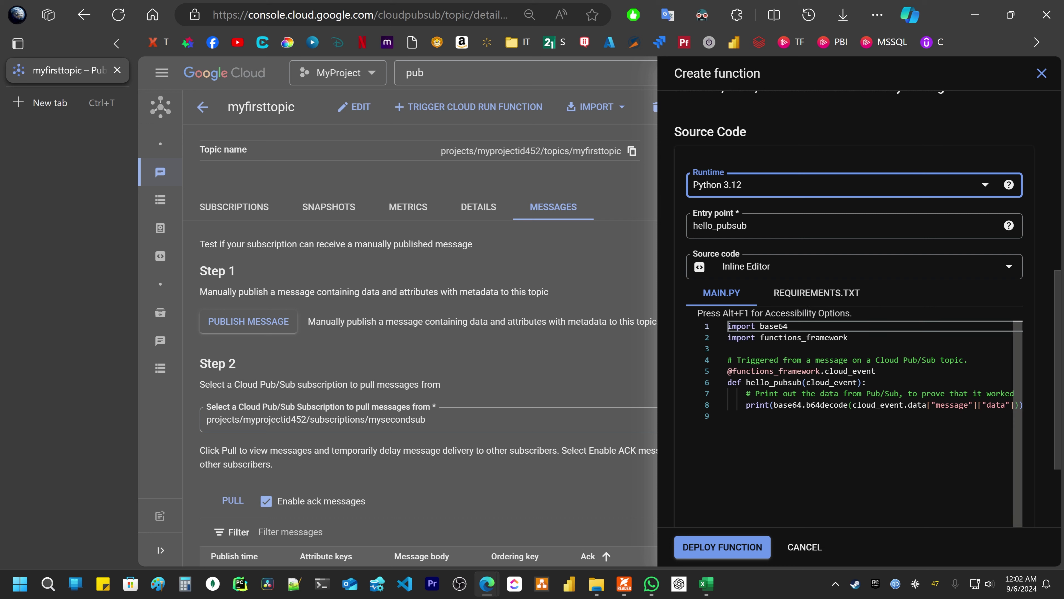
{"action": "left_click_drag", "start_coordinate": [930, 404], "coordinate": [728, 404]}
{"action": "left_click", "coordinate": [825, 405]}
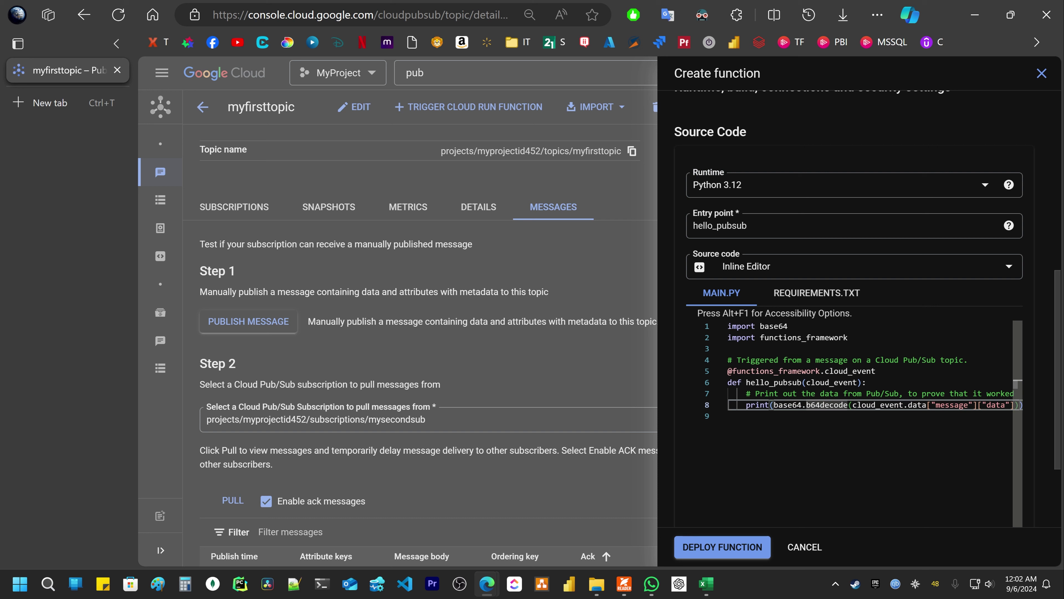
{"action": "left_click", "coordinate": [728, 416]}
{"action": "left_click_drag", "start_coordinate": [729, 348], "coordinate": [728, 416]}
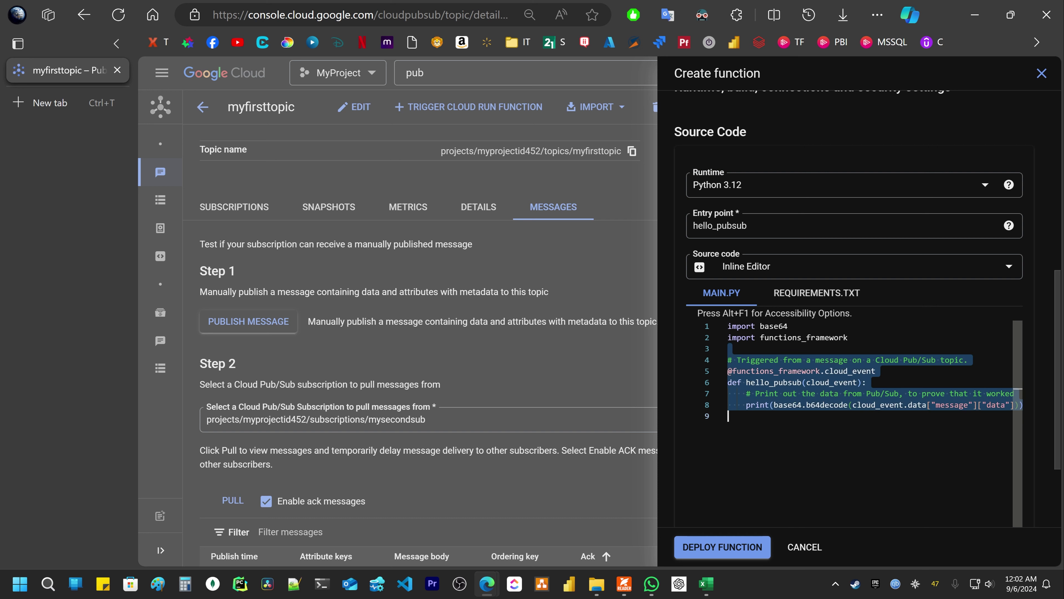
{"action": "left_click", "coordinate": [728, 416]}
{"action": "left_click_drag", "start_coordinate": [926, 404], "coordinate": [1006, 405]}
{"action": "left_click", "coordinate": [728, 416]}
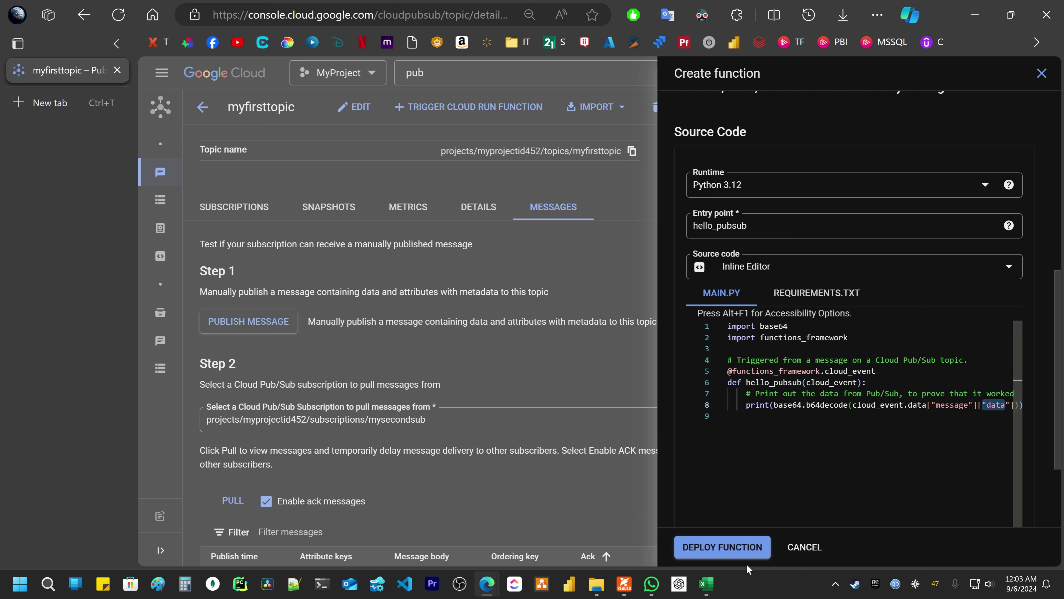
Deploy the function and follow its deployment status in the notifications.
{"action": "left_click", "coordinate": [726, 550]}
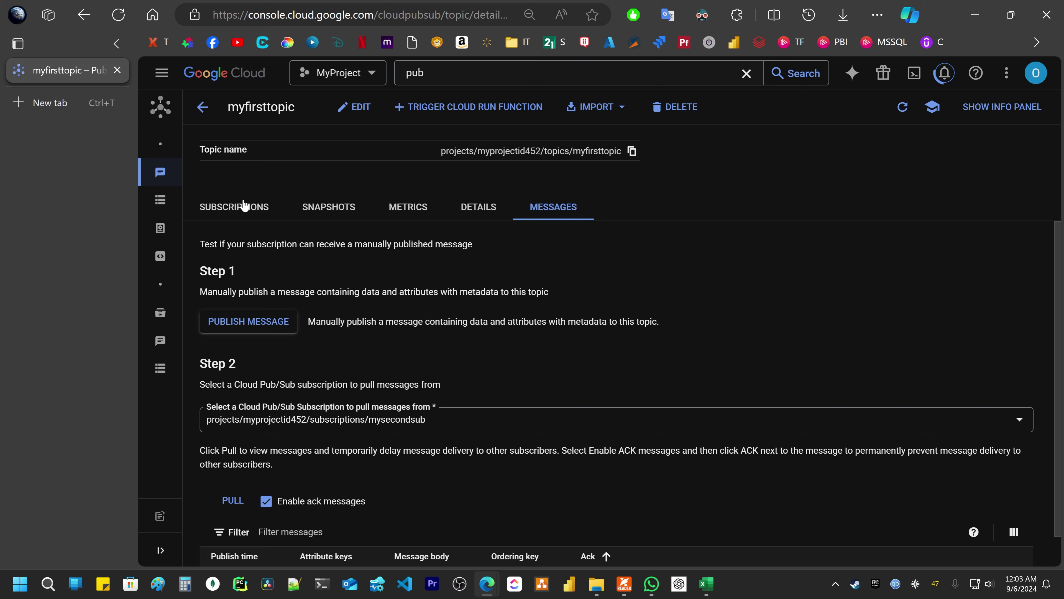
{"action": "left_click", "coordinate": [251, 207]}
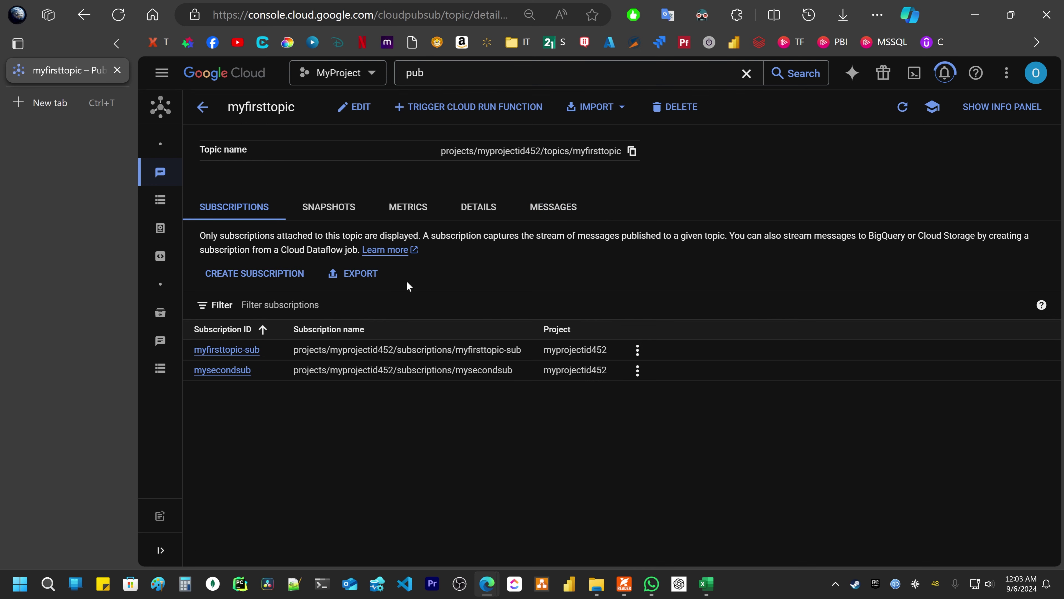
{"action": "left_click", "coordinate": [903, 111]}
{"action": "left_click", "coordinate": [943, 79]}
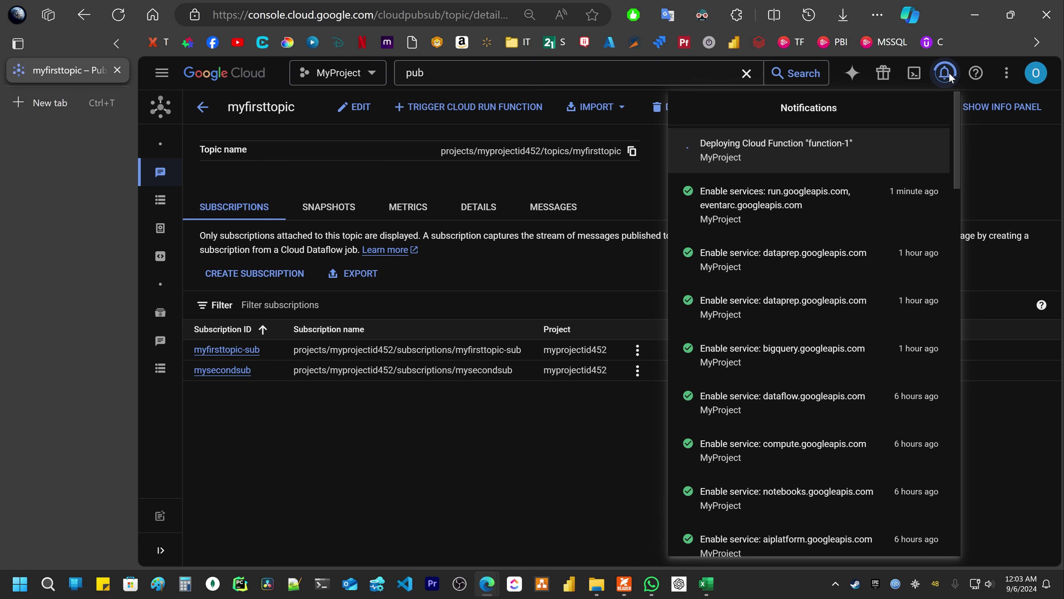
{"action": "left_click", "coordinate": [950, 79]}
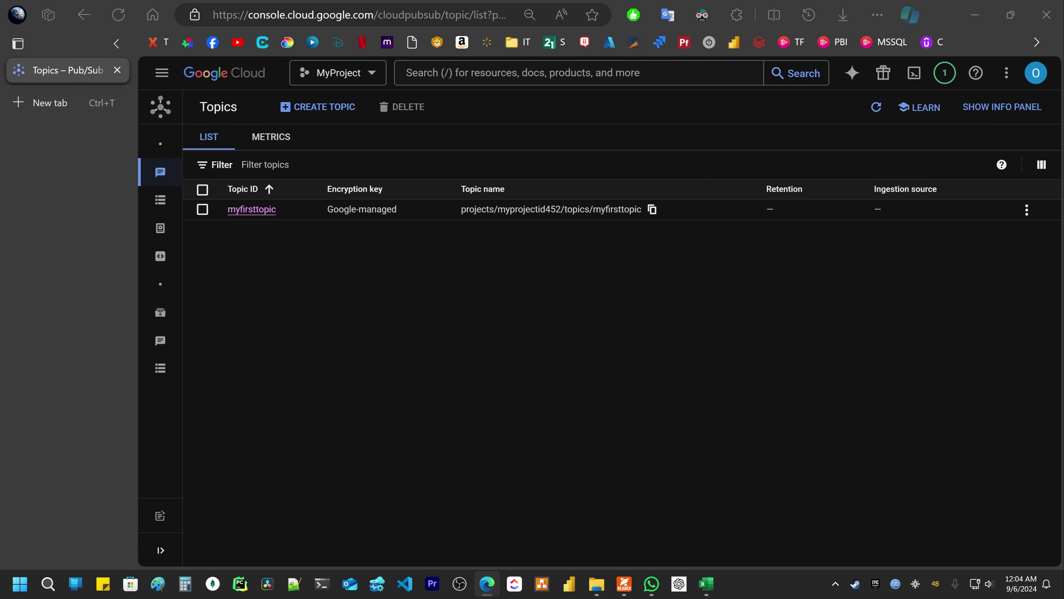
{"action": "left_click", "coordinate": [945, 73]}
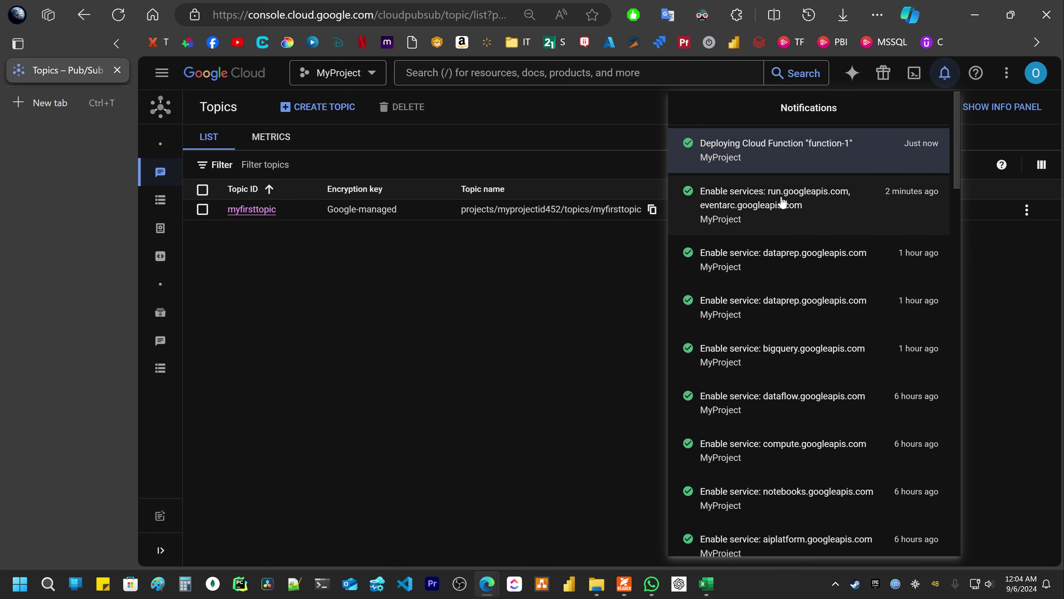
{"action": "left_click", "coordinate": [421, 375]}
Check the delivery type of the function's subscription in the Pub/Sub subscriptions list and return to the topics.
{"action": "mouse_move", "coordinate": [163, 209]}
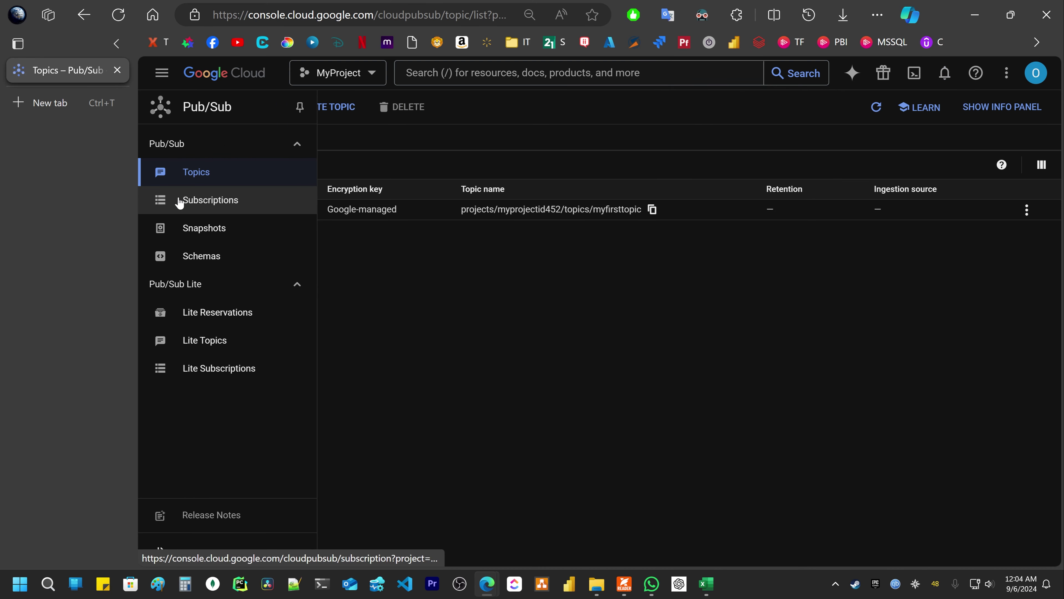
{"action": "left_click", "coordinate": [218, 200]}
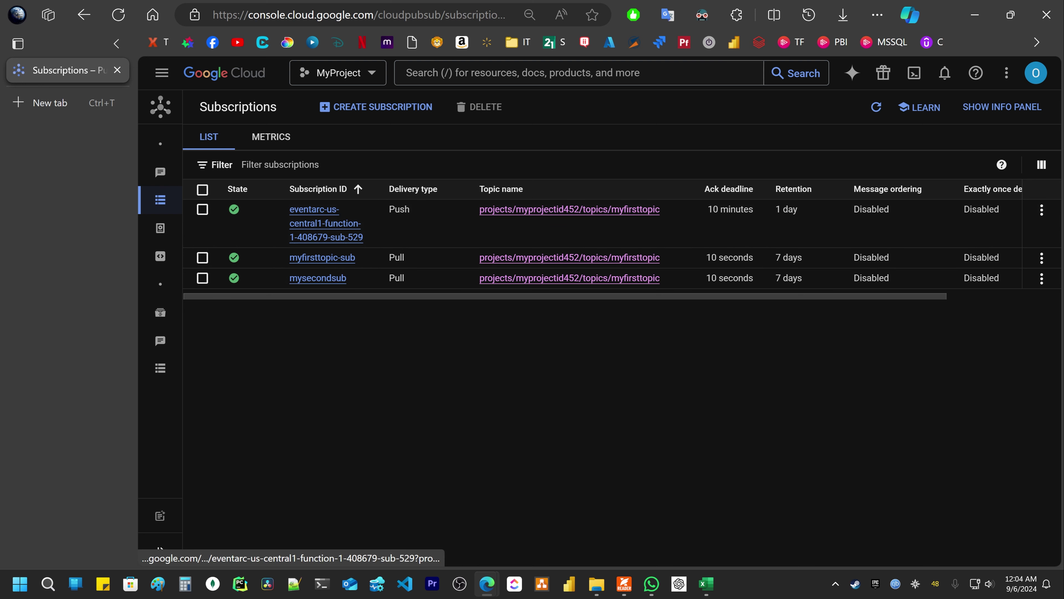
{"action": "double_click", "coordinate": [390, 212]}
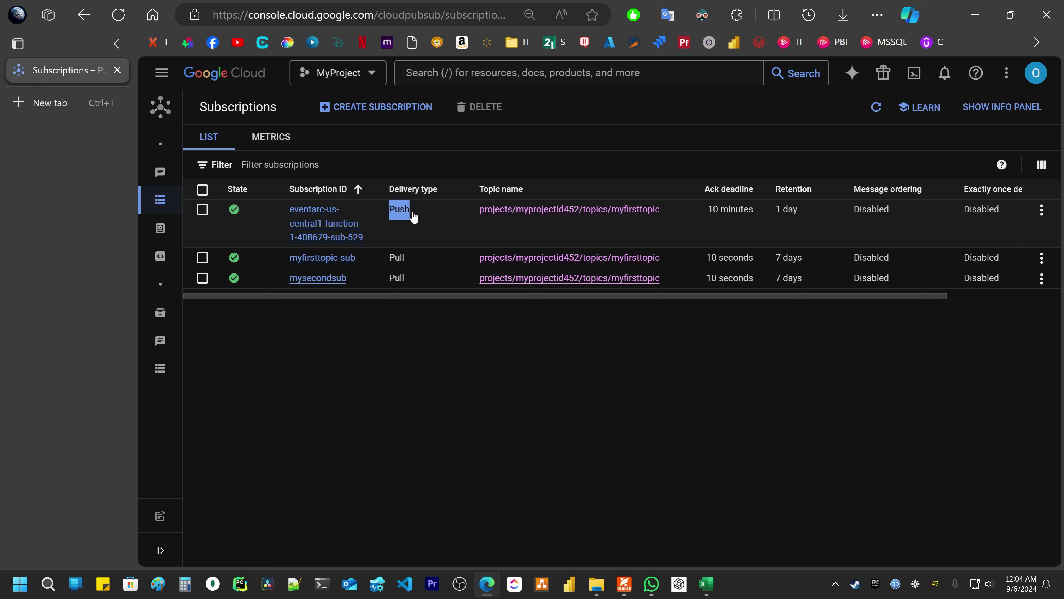
{"action": "left_click", "coordinate": [400, 391]}
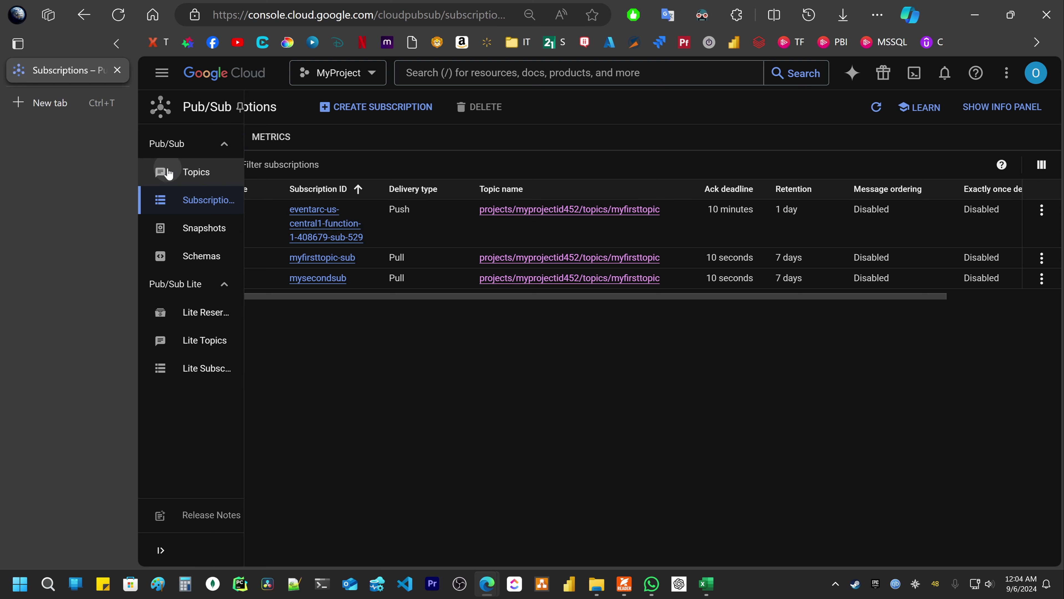
{"action": "left_click", "coordinate": [165, 172]}
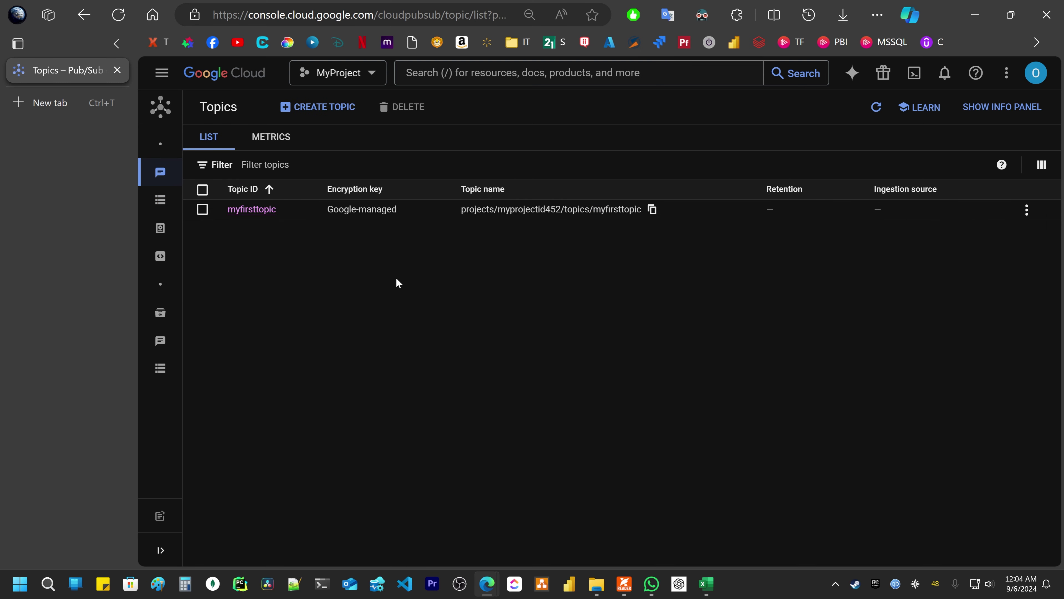
Examine the function's Eventarc subscription in myfirsttopic, including its push endpoint, remaining delivery settings, messages and metrics.
{"action": "left_click", "coordinate": [252, 209]}
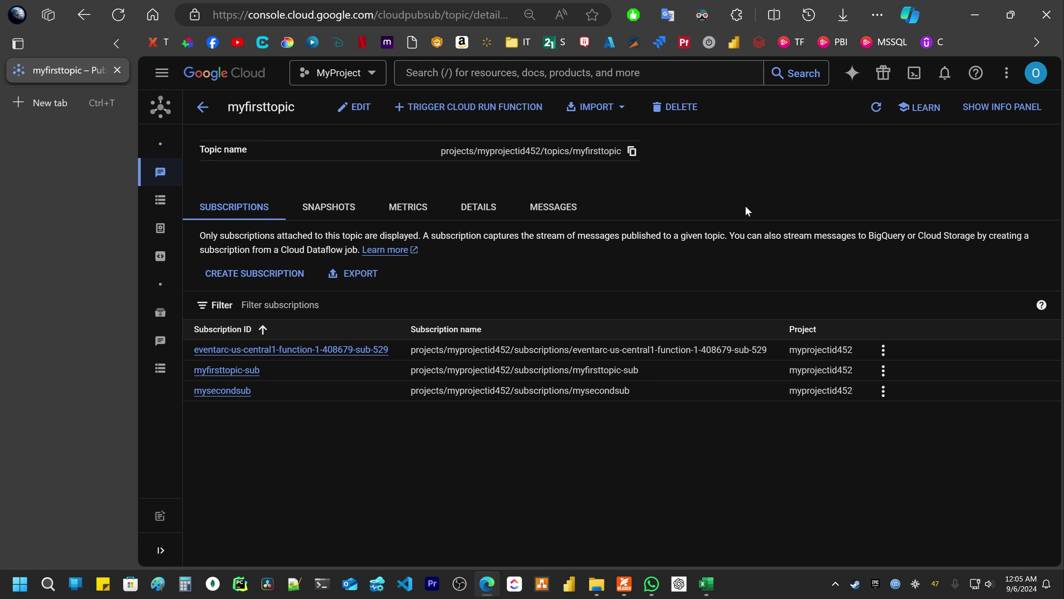
{"action": "left_click", "coordinate": [353, 350]}
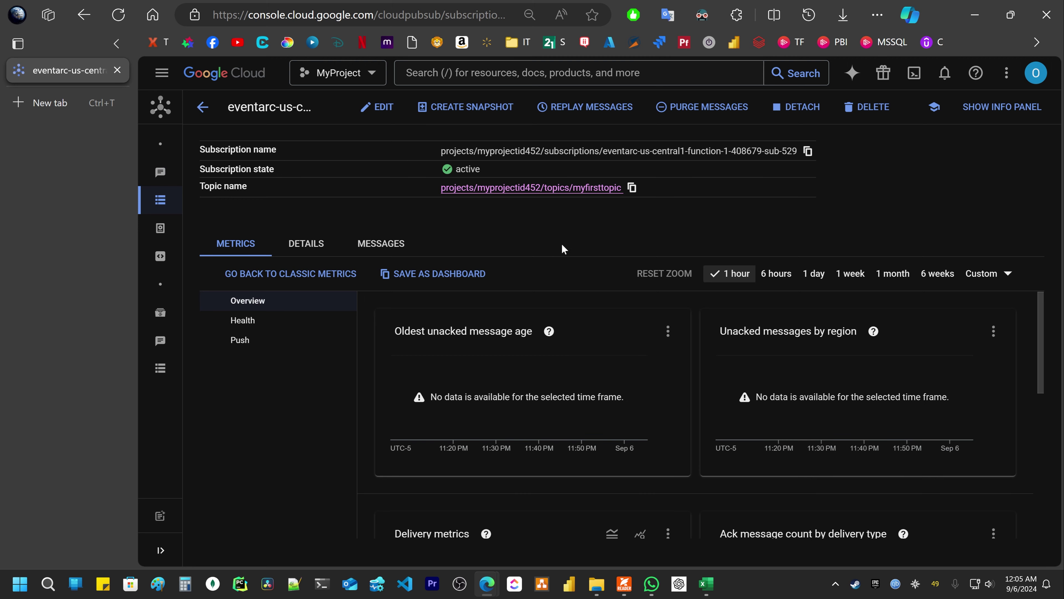
{"action": "left_click", "coordinate": [309, 249]}
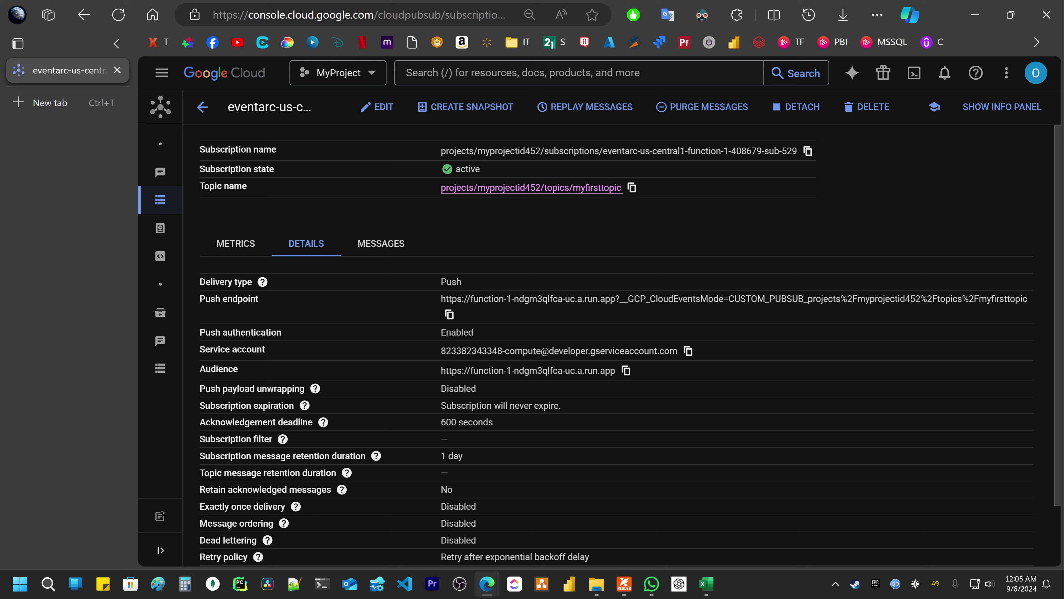
{"action": "left_click_drag", "start_coordinate": [198, 298], "coordinate": [268, 305]}
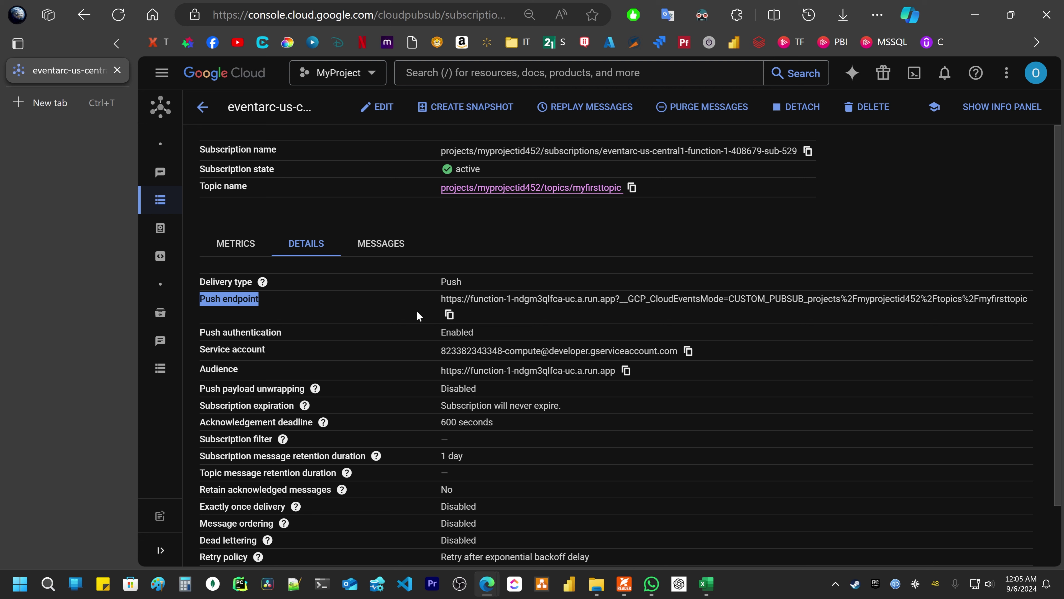
{"action": "left_click_drag", "start_coordinate": [441, 298], "coordinate": [470, 299]}
{"action": "left_click", "coordinate": [516, 315]}
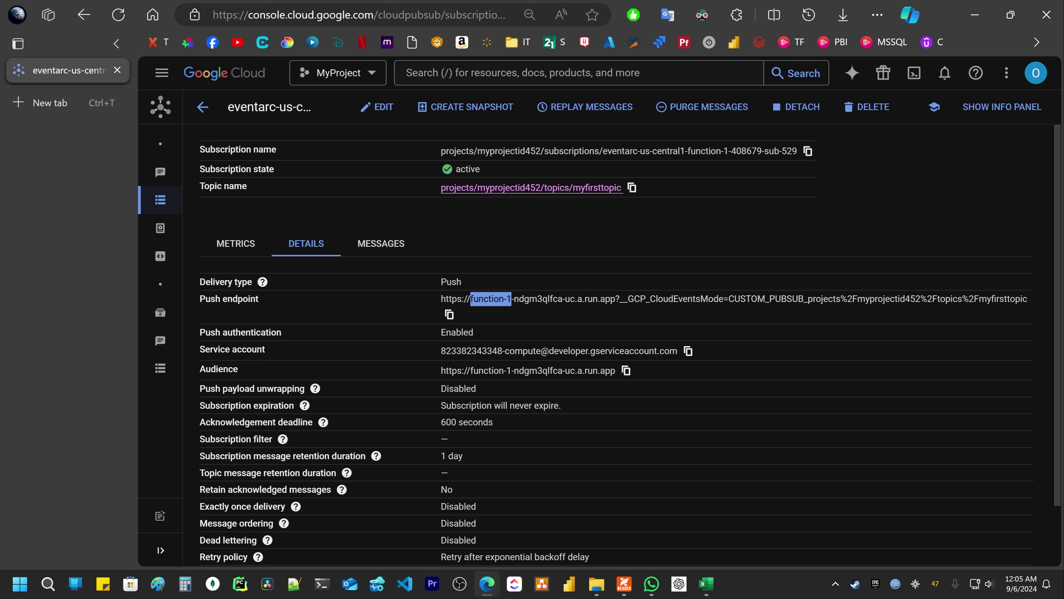
{"action": "scroll", "coordinate": [739, 334], "scroll_direction": "down", "scroll_amount": 2}
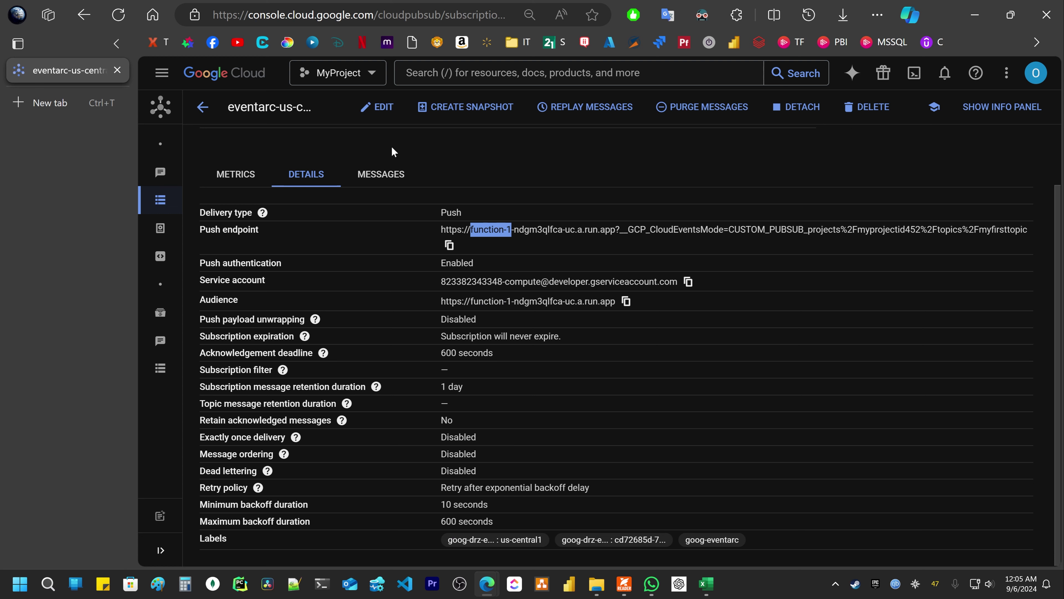
{"action": "left_click", "coordinate": [383, 175]}
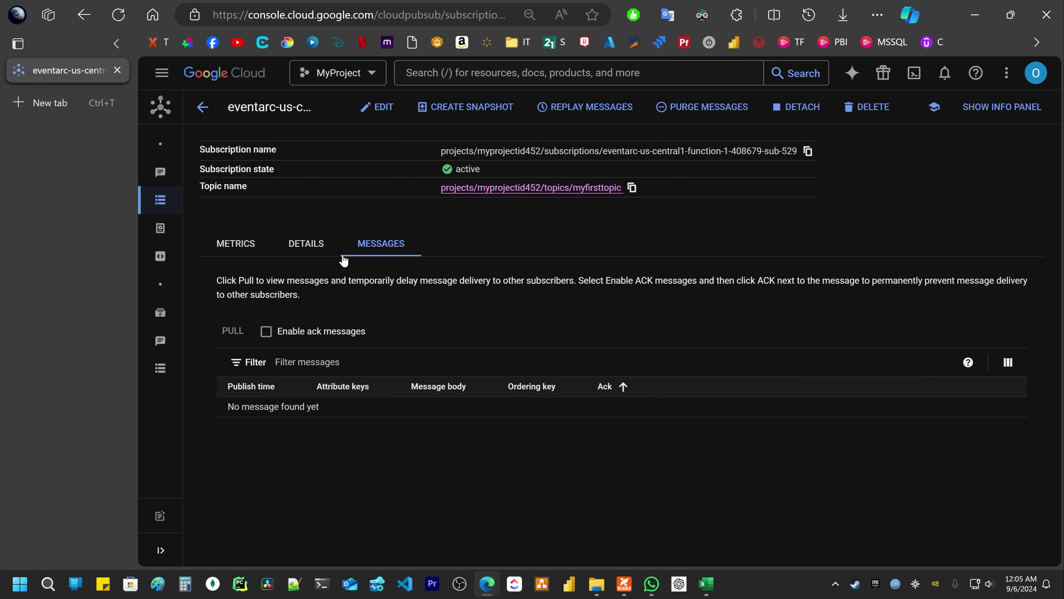
{"action": "left_click", "coordinate": [308, 246]}
{"action": "left_click", "coordinate": [235, 244]}
Search for "run", open function-1 in Cloud Run functions, and review its details and the print line in main.py.
{"action": "left_click", "coordinate": [498, 83]}
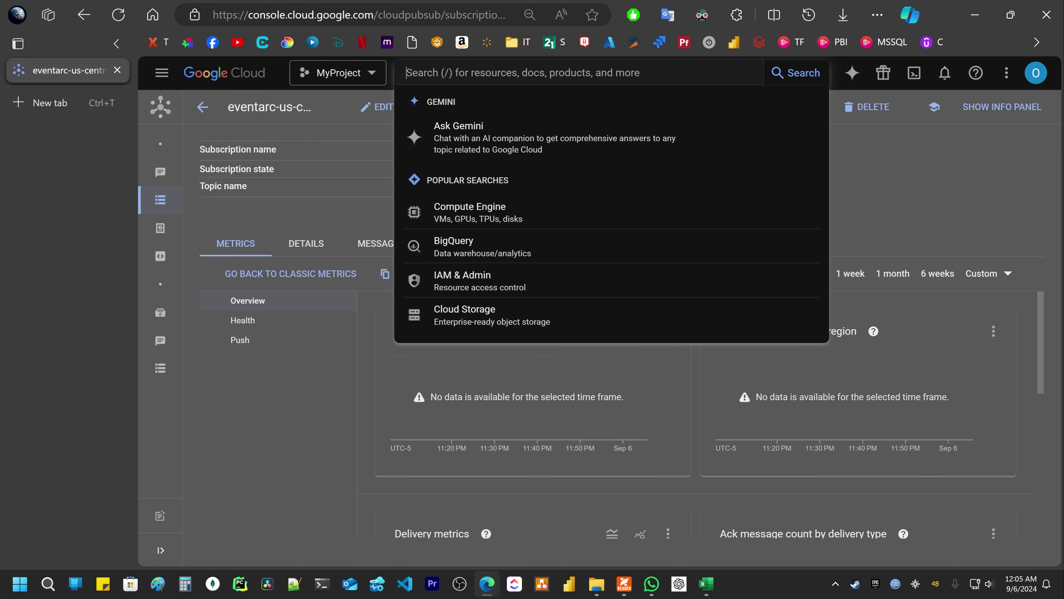
{"action": "type", "text": "run a virtual machine"}
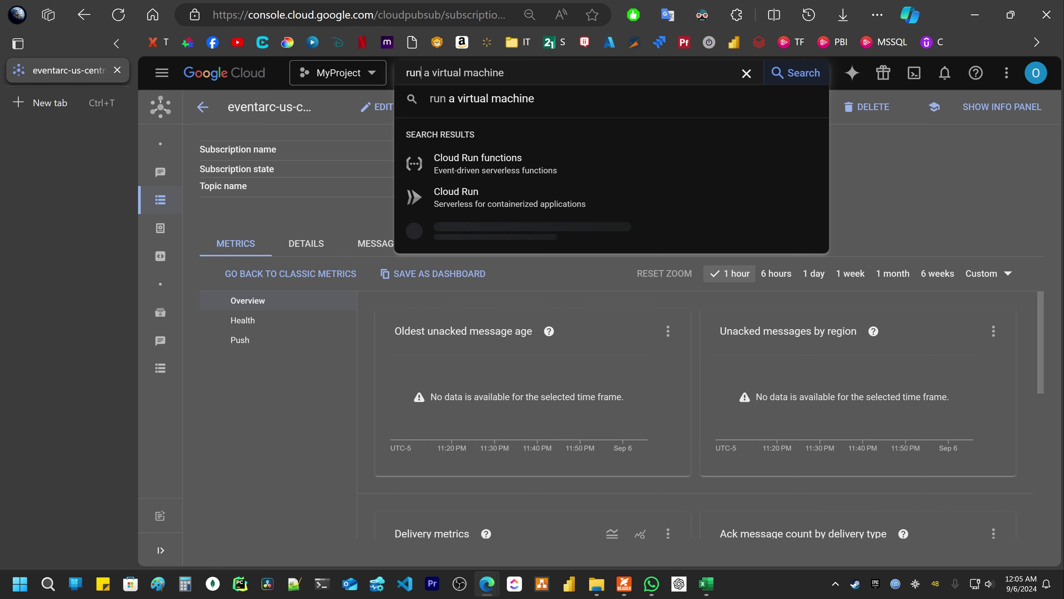
{"action": "left_click", "coordinate": [527, 171]}
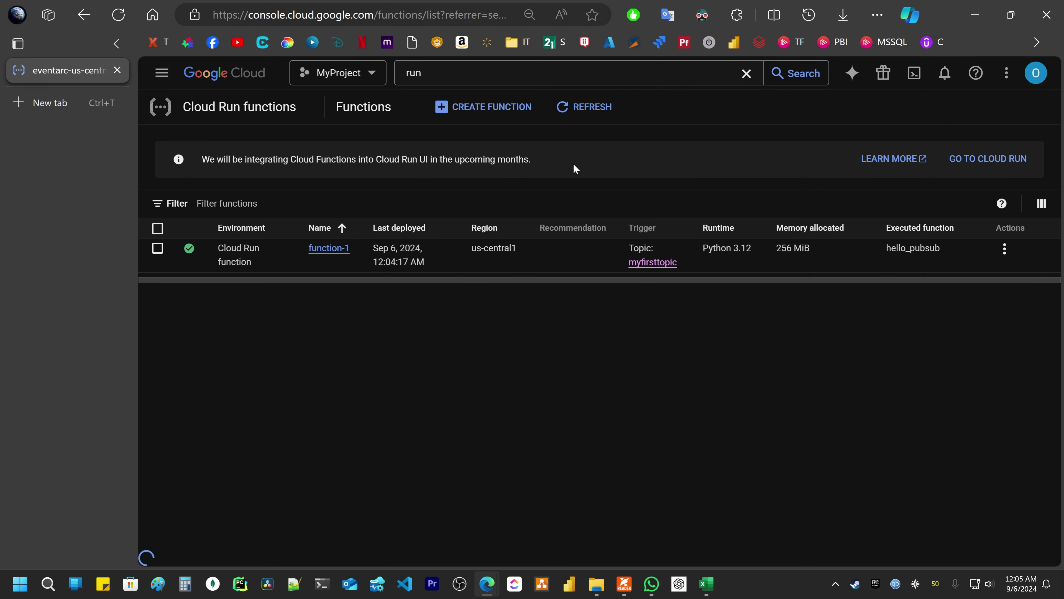
{"action": "left_click", "coordinate": [326, 251]}
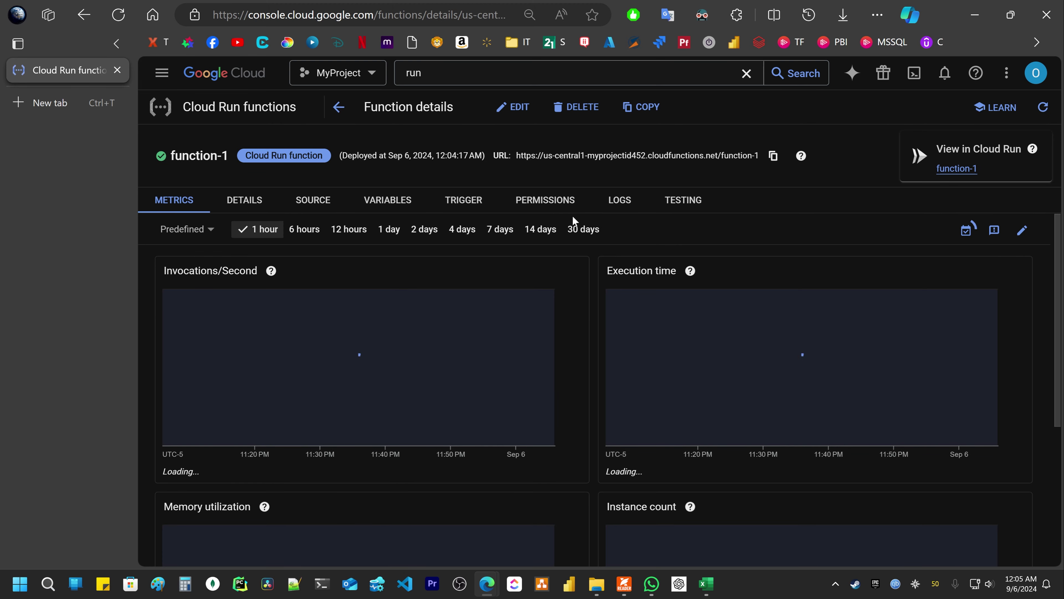
{"action": "left_click", "coordinate": [237, 202]}
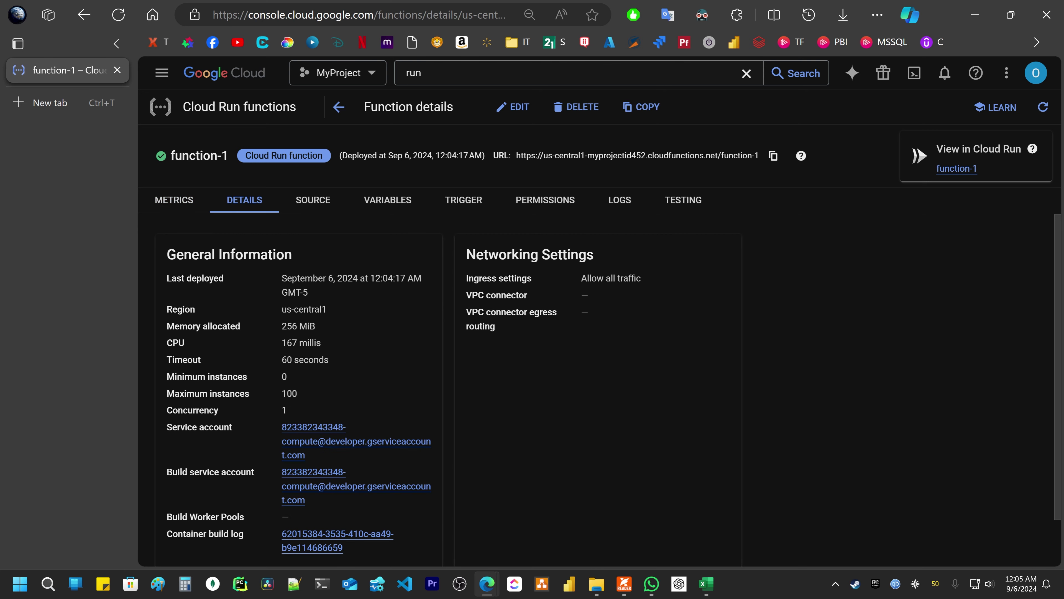
{"action": "left_click", "coordinate": [312, 202]}
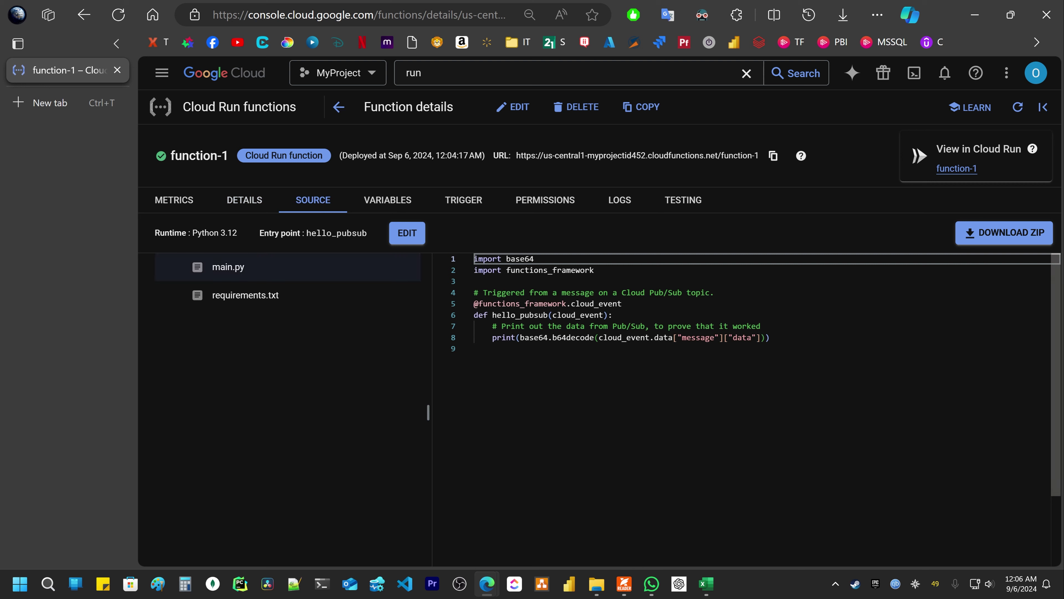
{"action": "left_click", "coordinate": [770, 336]}
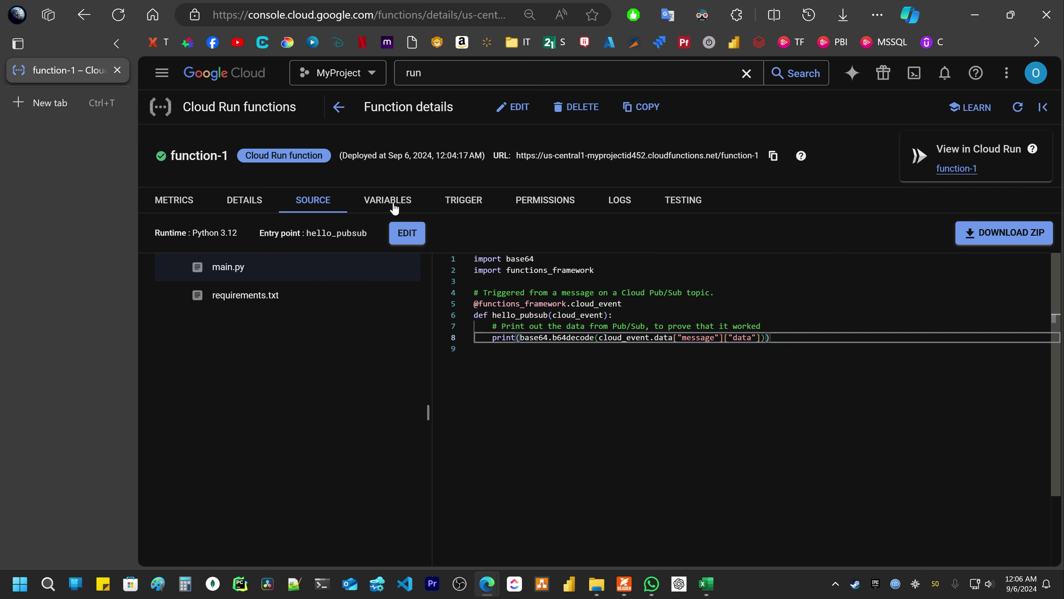
Check the variables of function-1 and the event provider of its Eventarc trigger.
{"action": "left_click", "coordinate": [403, 203]}
{"action": "left_click", "coordinate": [468, 205]}
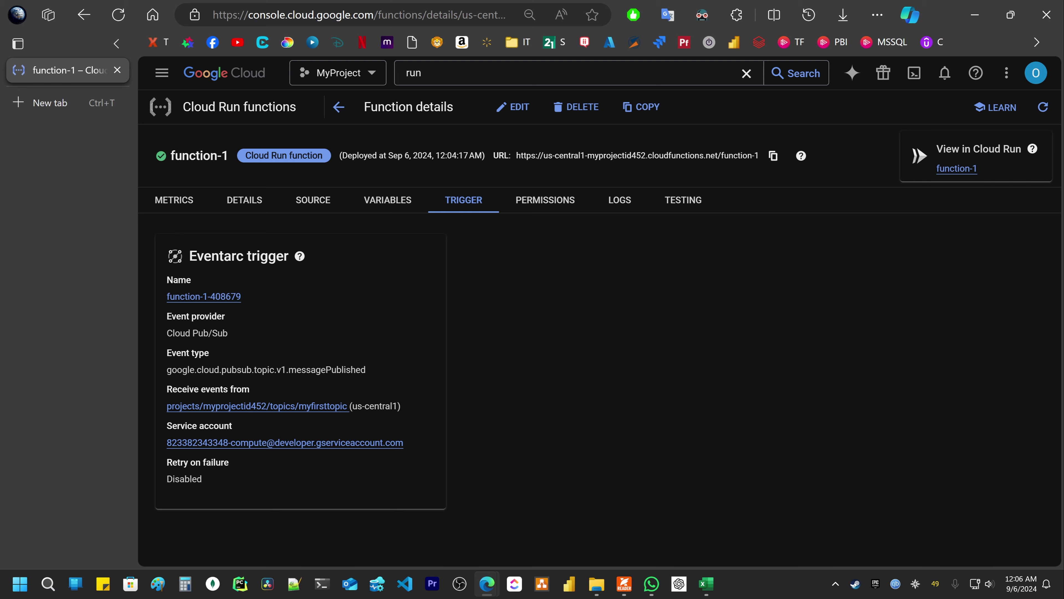
{"action": "left_click_drag", "start_coordinate": [176, 316], "coordinate": [228, 319]}
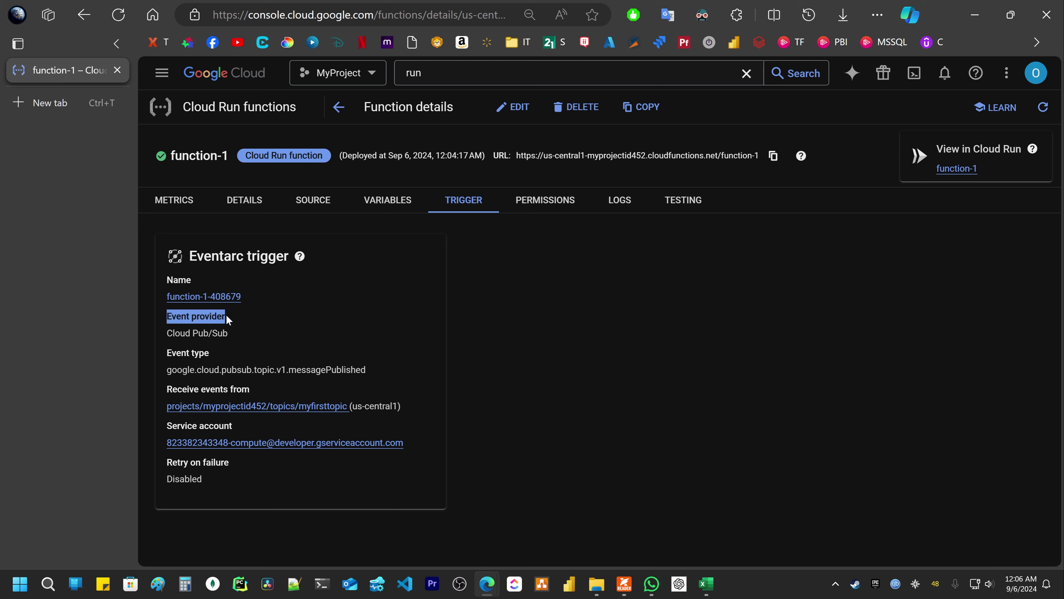
{"action": "left_click_drag", "start_coordinate": [167, 333], "coordinate": [251, 337]}
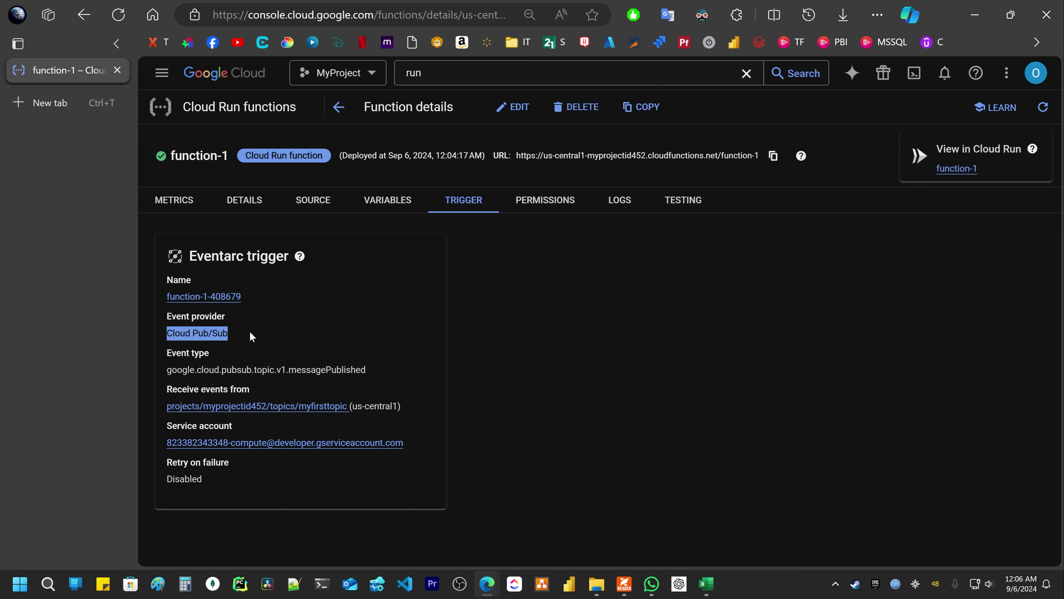
{"action": "left_click", "coordinate": [235, 329]}
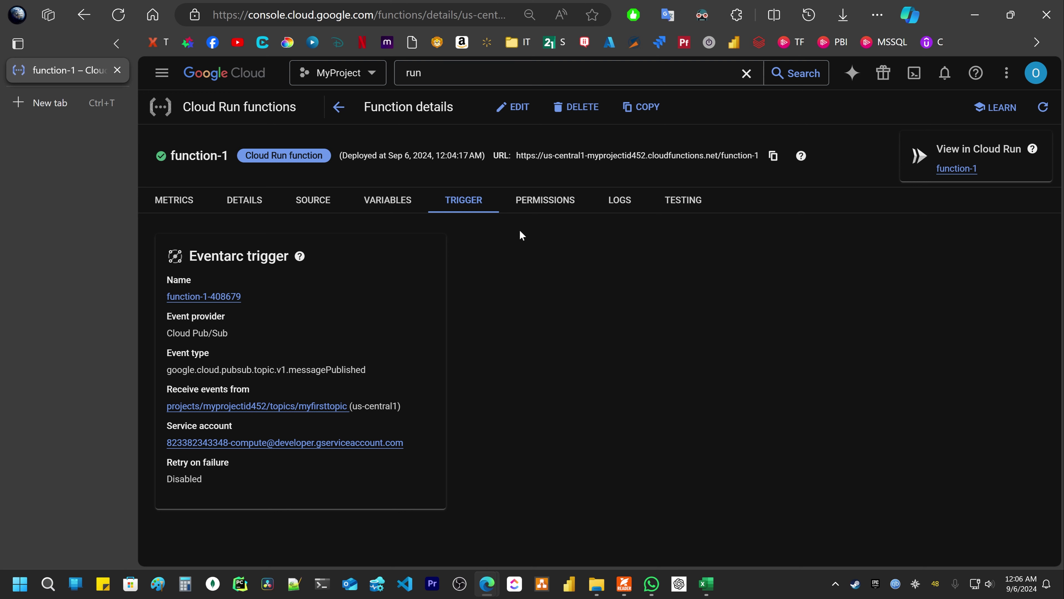
Review the permissions, logs and testing page of function-1, dismiss the test commands notice, and return to its metrics.
{"action": "left_click", "coordinate": [525, 201]}
{"action": "left_click", "coordinate": [639, 201]}
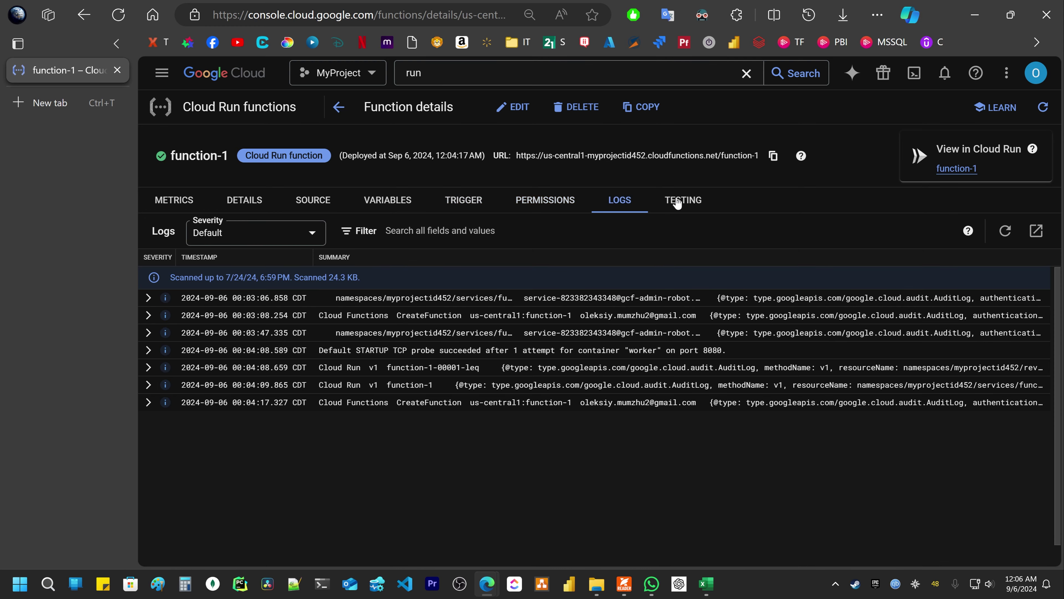
{"action": "left_click", "coordinate": [677, 201]}
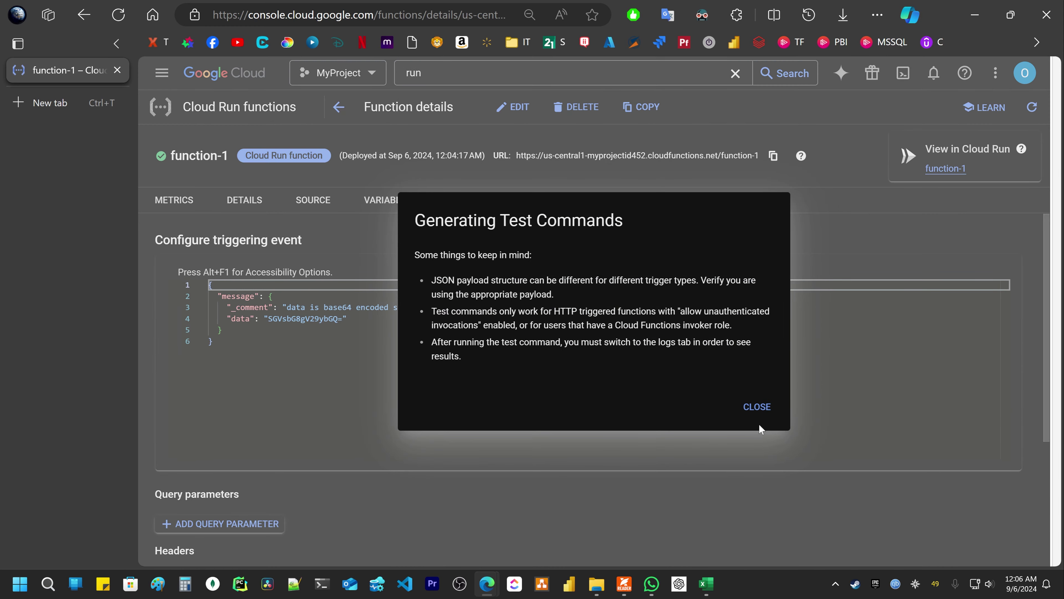
{"action": "left_click", "coordinate": [756, 407]}
{"action": "left_click", "coordinate": [190, 201]}
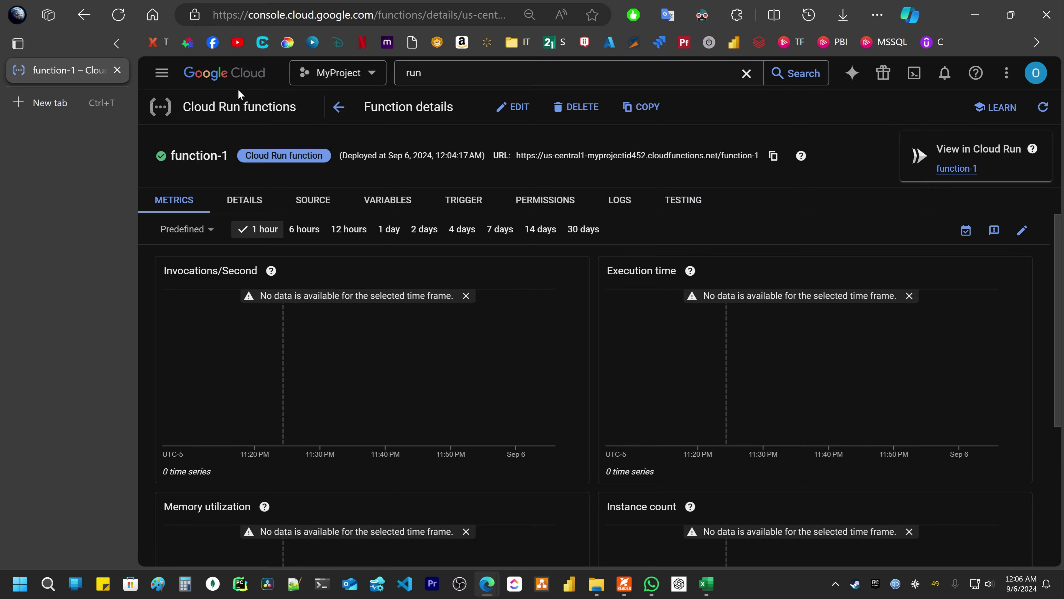
Search the console for "pub/sub" and open the Pub/Sub topics list.
{"action": "left_click", "coordinate": [447, 64]}
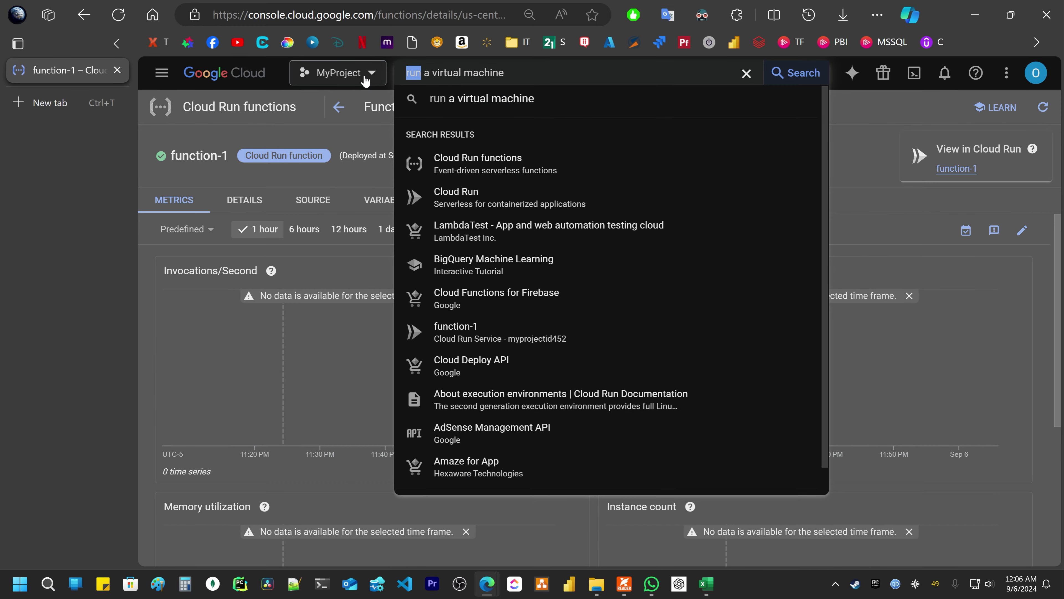
{"action": "type", "text": "pub/sub"}
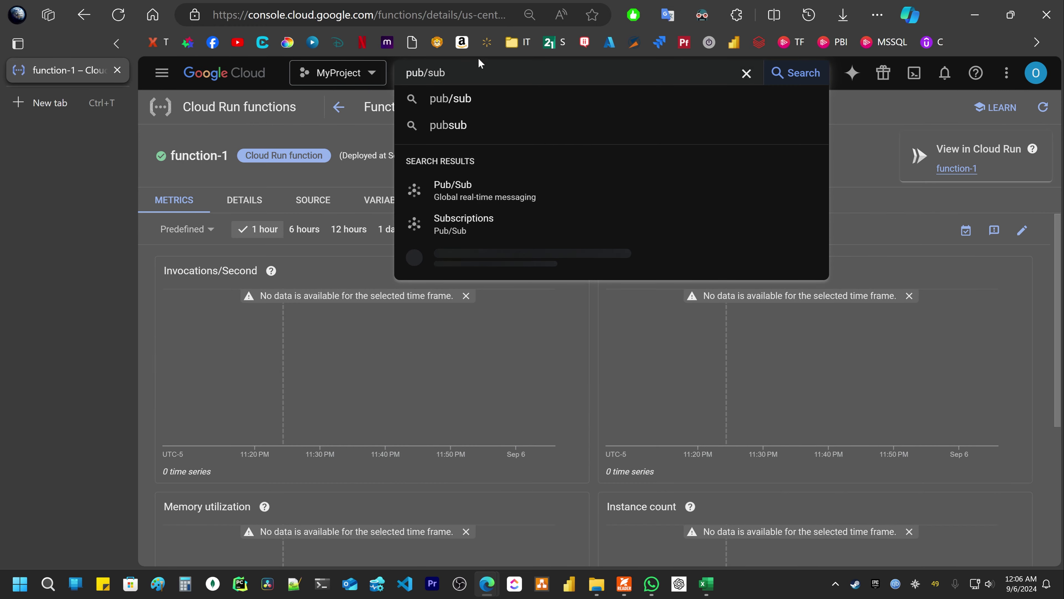
{"action": "left_click", "coordinate": [440, 171]}
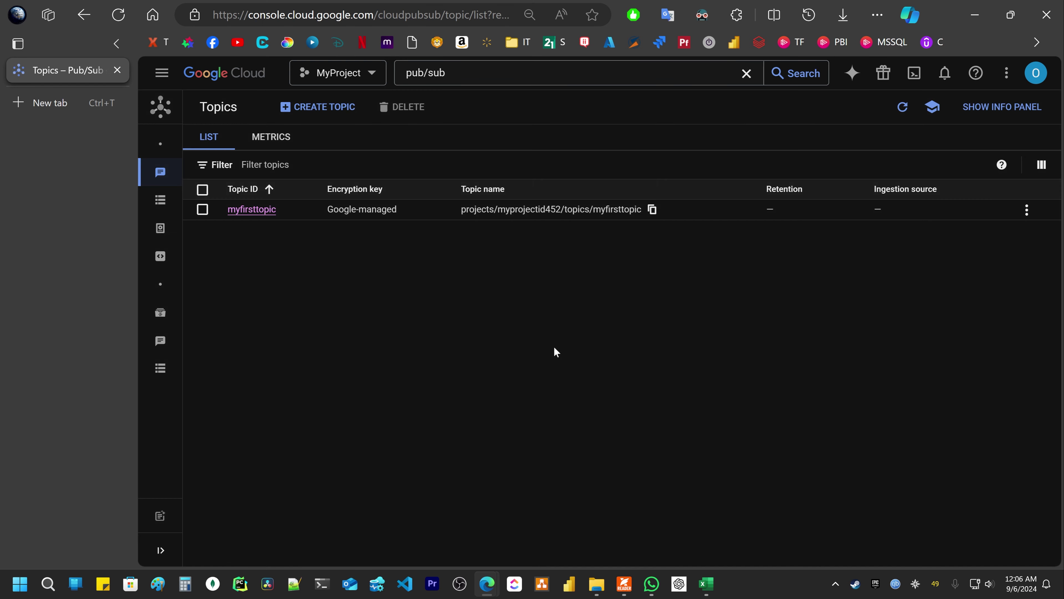